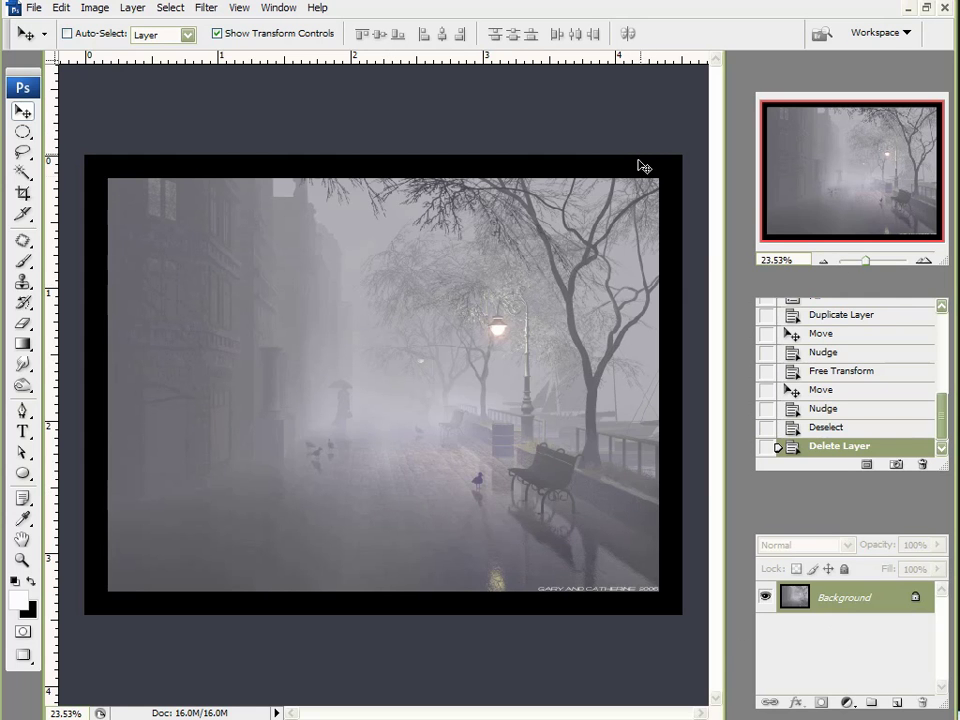
Create a new layer above the background and fill it with 50% Gray in Normal mode at 100% opacity
scroll(624, 633, "up", 3)
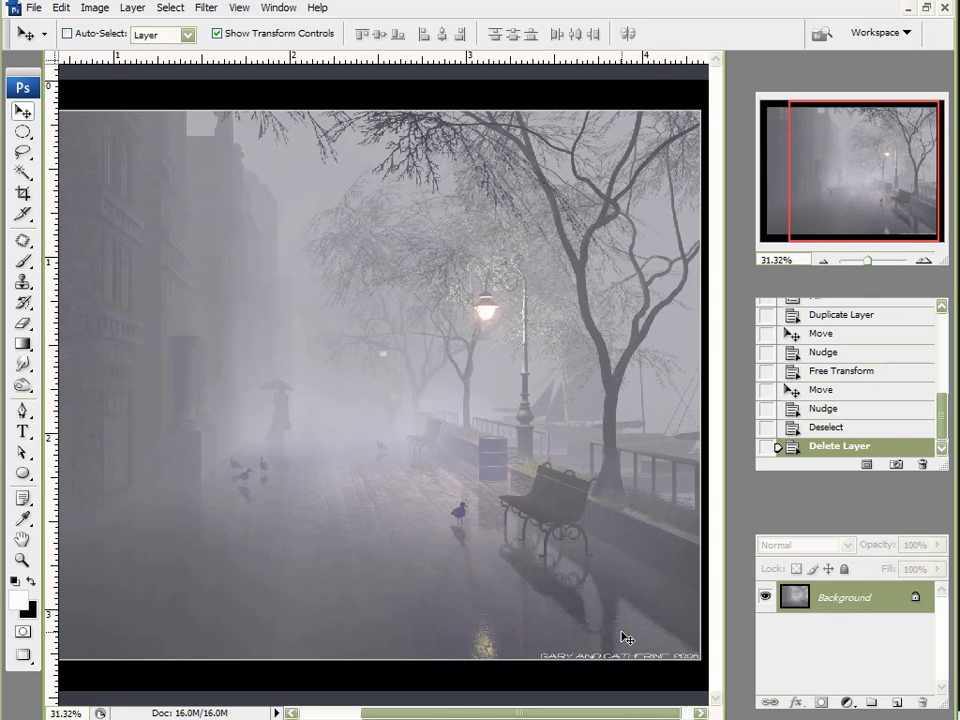
scroll(624, 637, "down", 2)
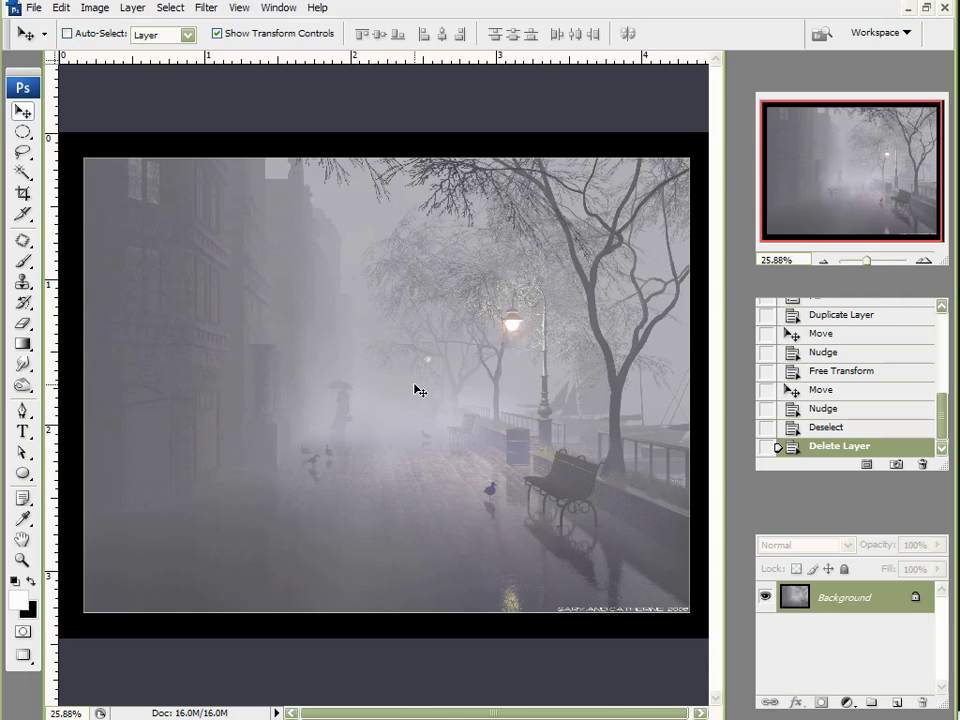
left_click(897, 703)
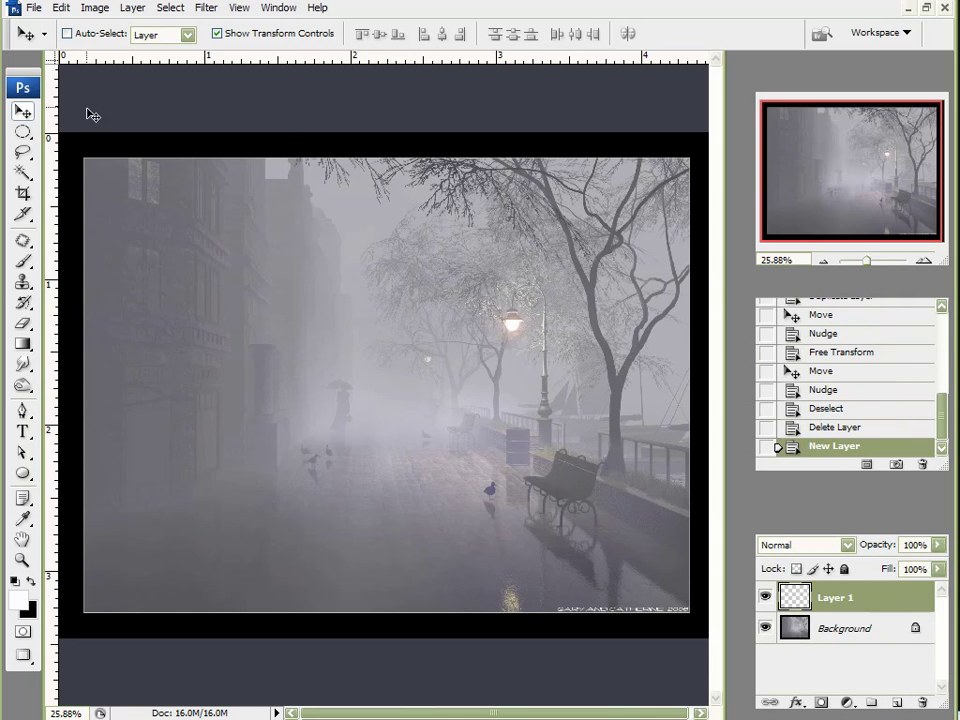
left_click(61, 7)
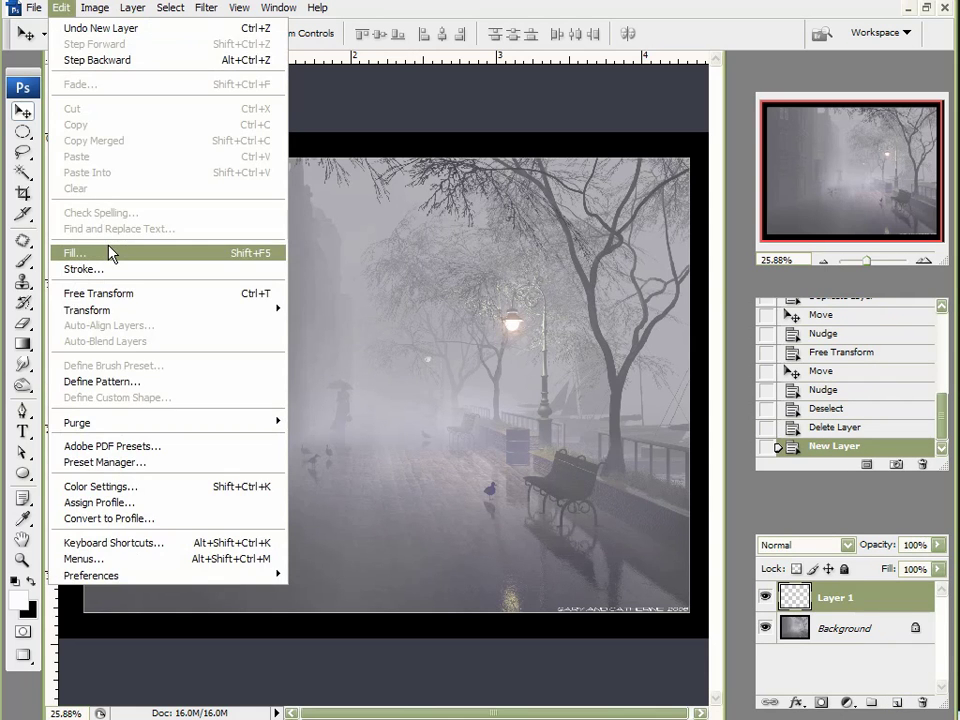
left_click(109, 251)
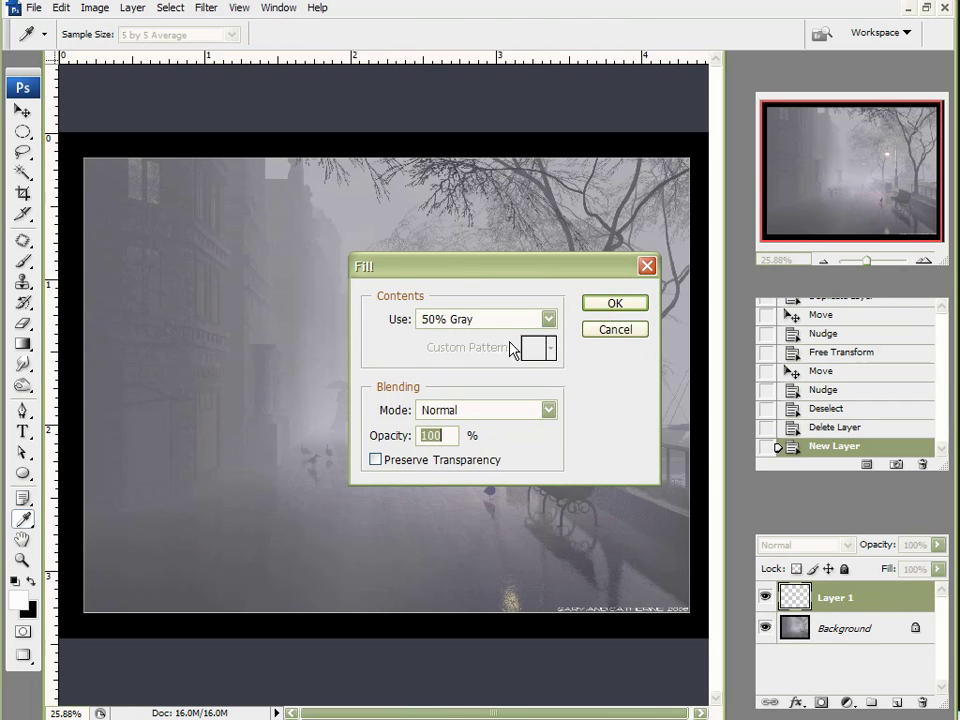
left_click(615, 302)
key("v")
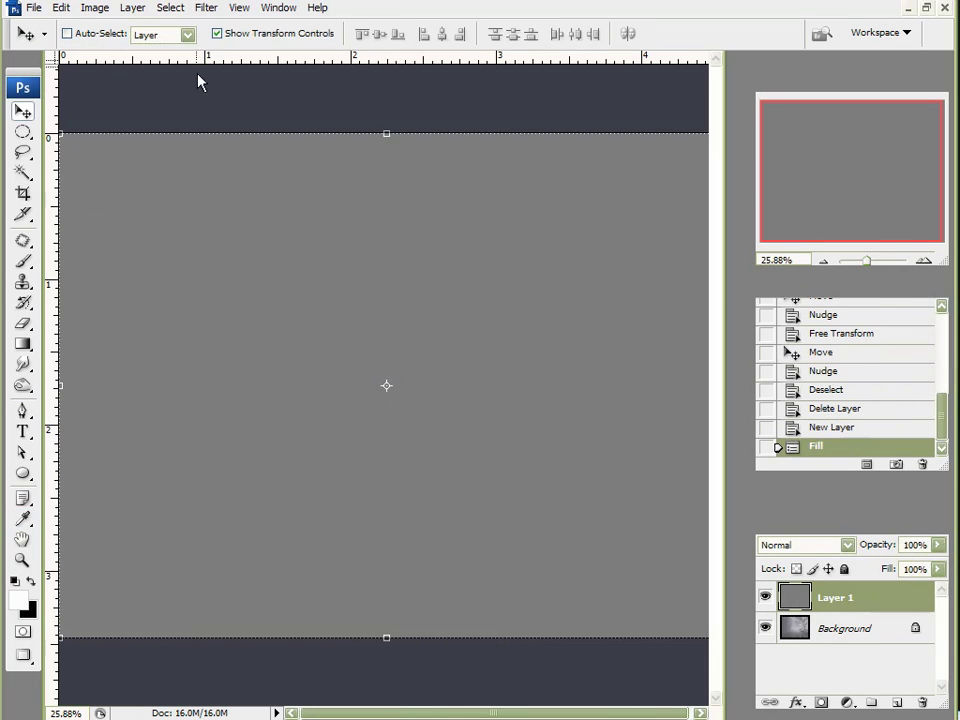
Add monochromatic Gaussian noise at 400% to the gray layer
left_click(207, 10)
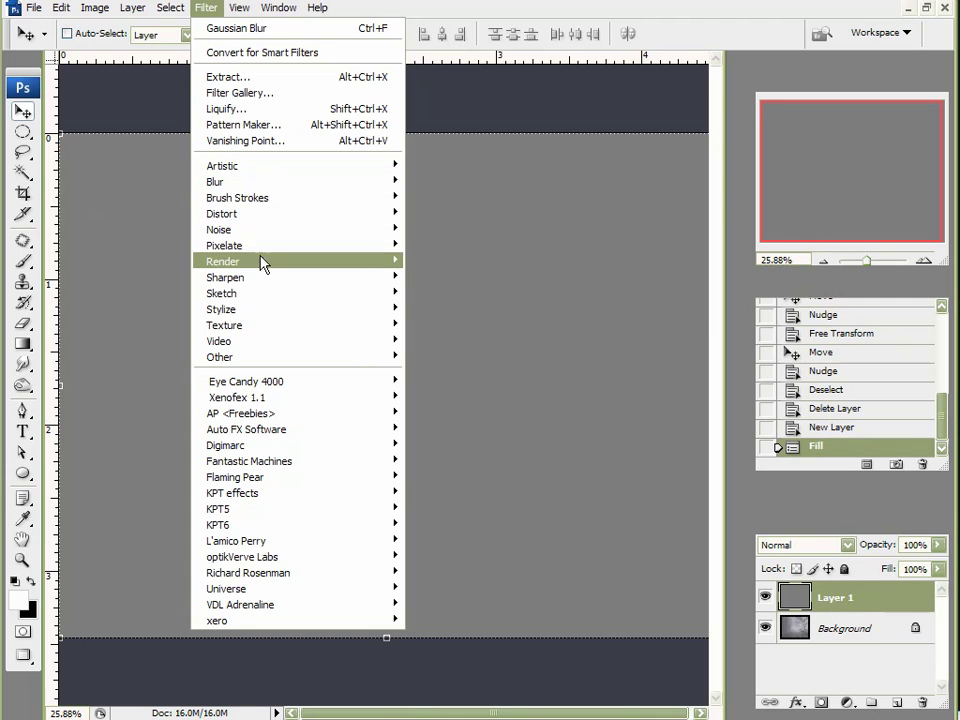
mouse_move(261, 240)
left_click(409, 230)
left_click(527, 287)
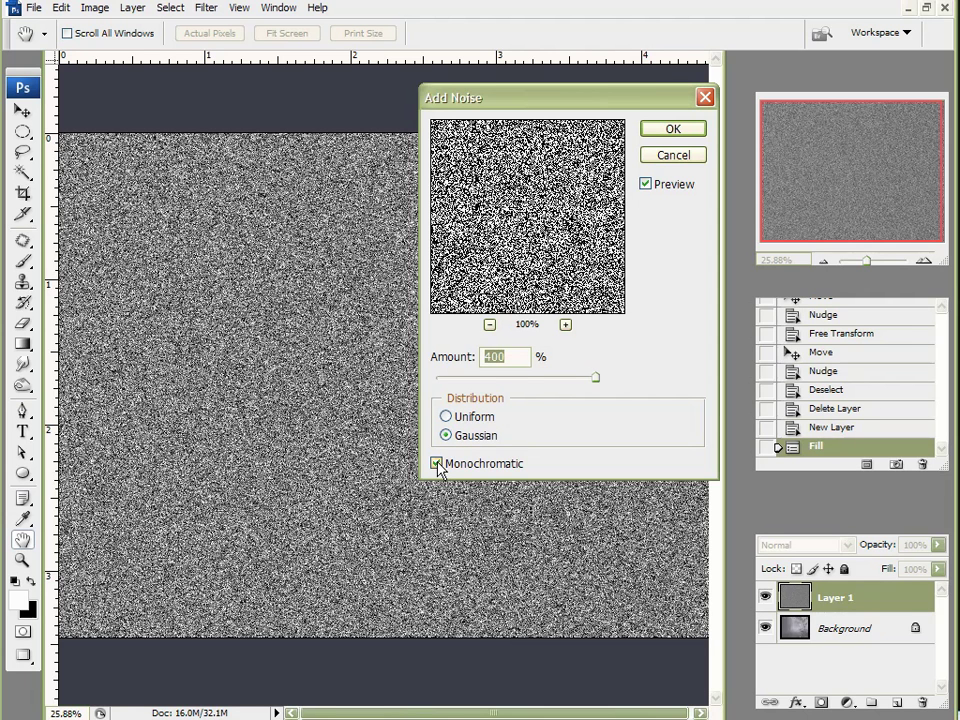
left_click(670, 131)
Apply a Gaussian Blur with a 2.0-pixel radius to the noise layer
left_click(206, 9)
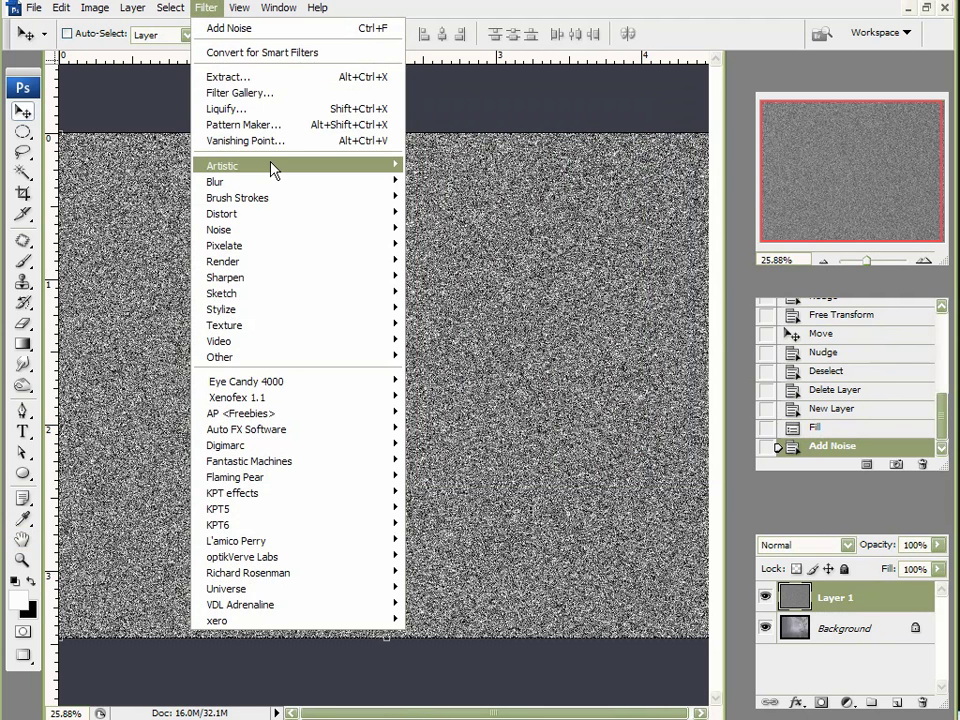
mouse_move(306, 188)
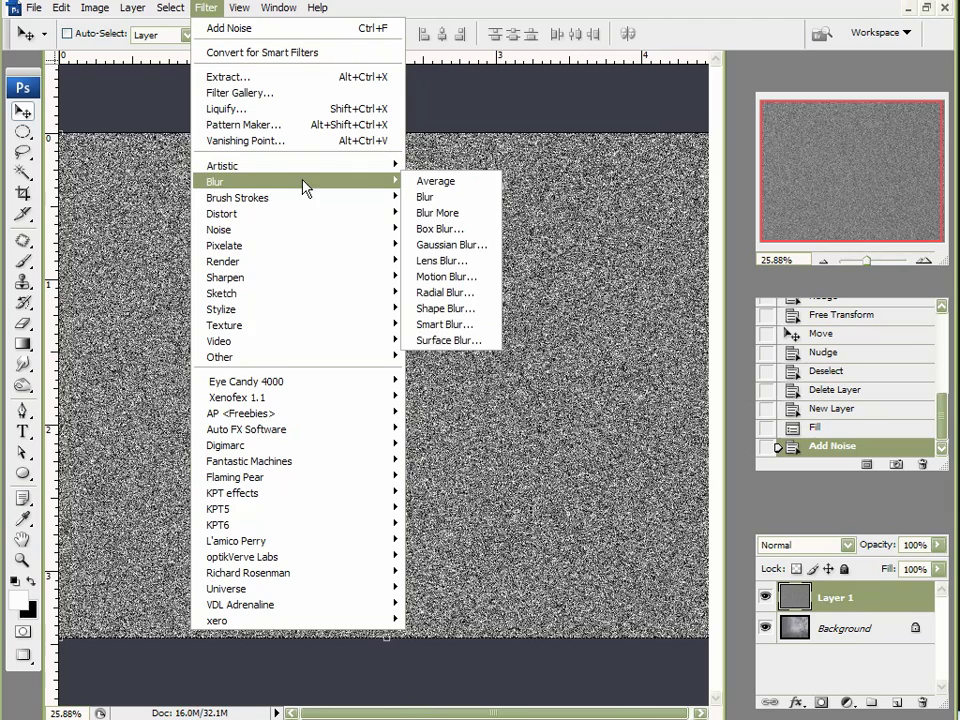
left_click(470, 244)
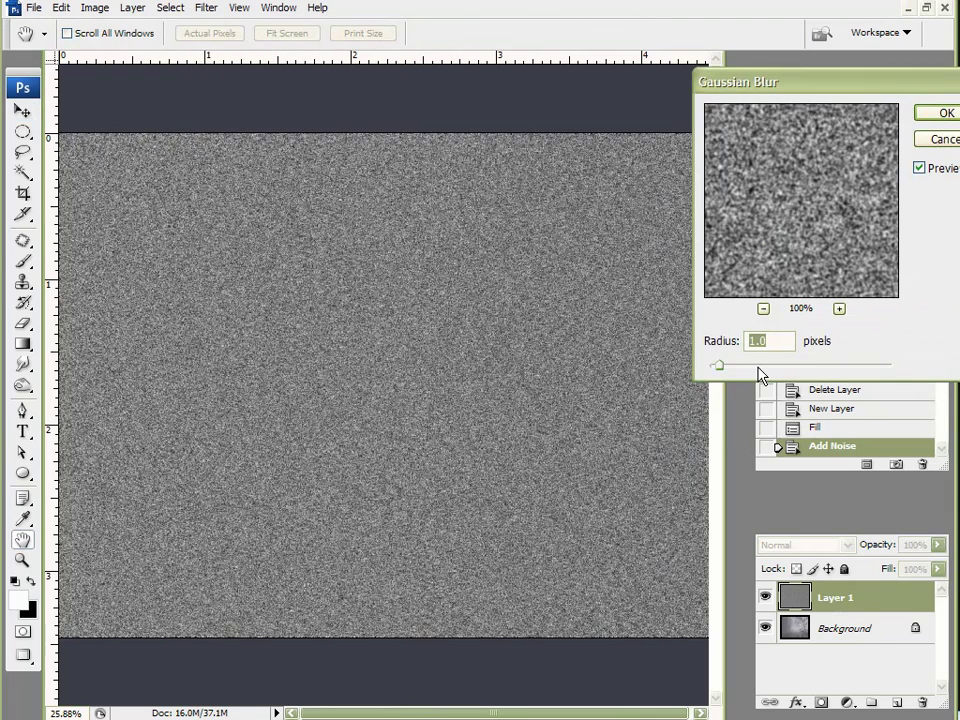
mouse_move(724, 367)
left_mouse_down()
mouse_move(738, 367)
mouse_move(729, 366)
left_mouse_up()
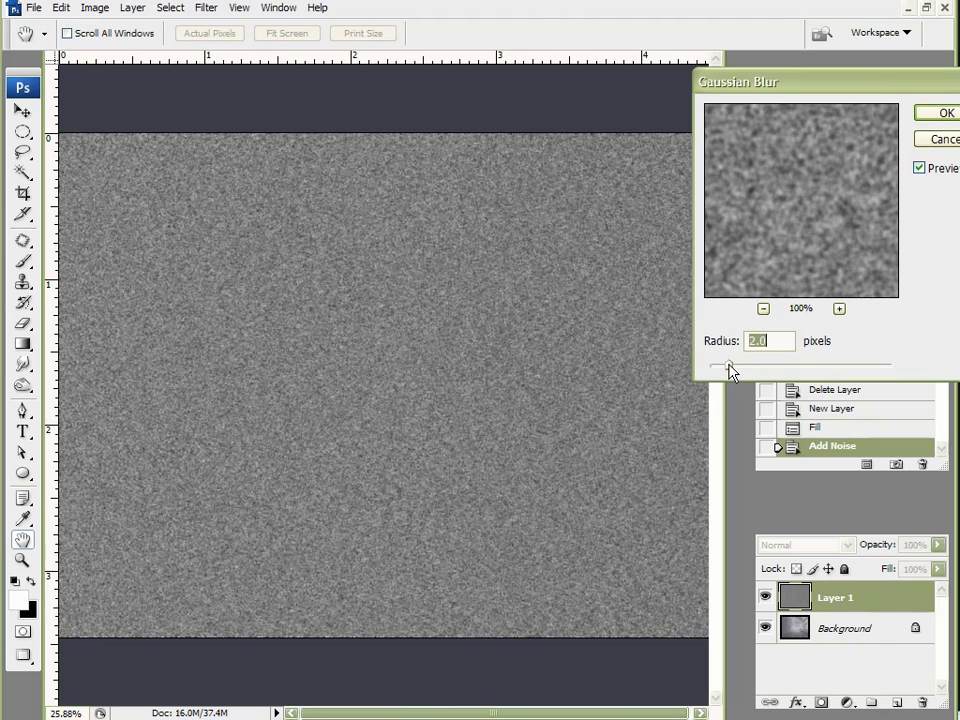
left_click(950, 113)
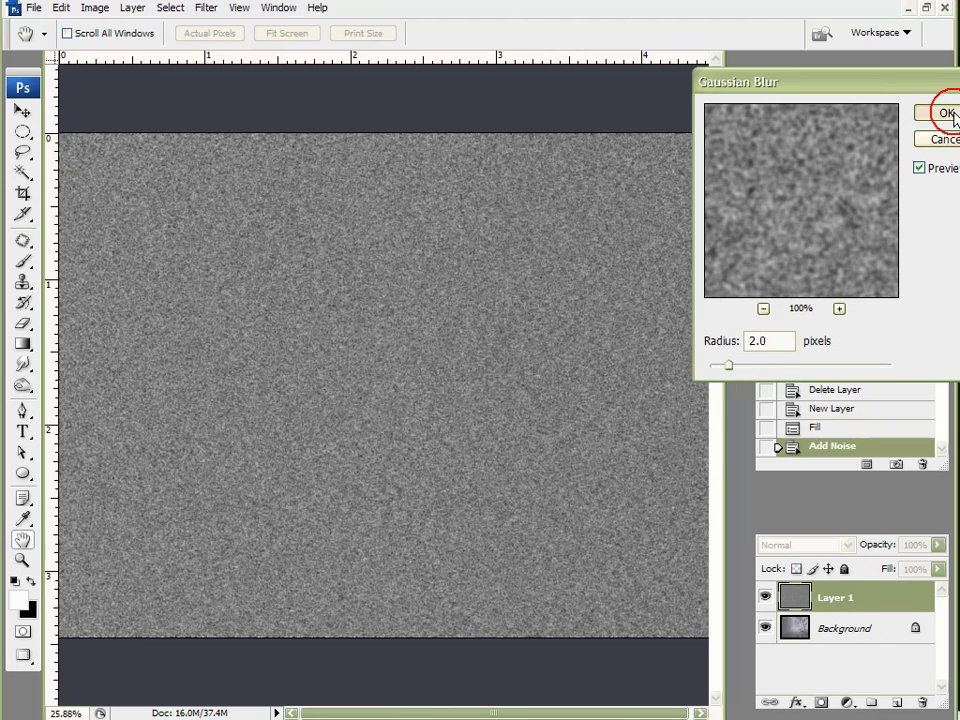
key("v")
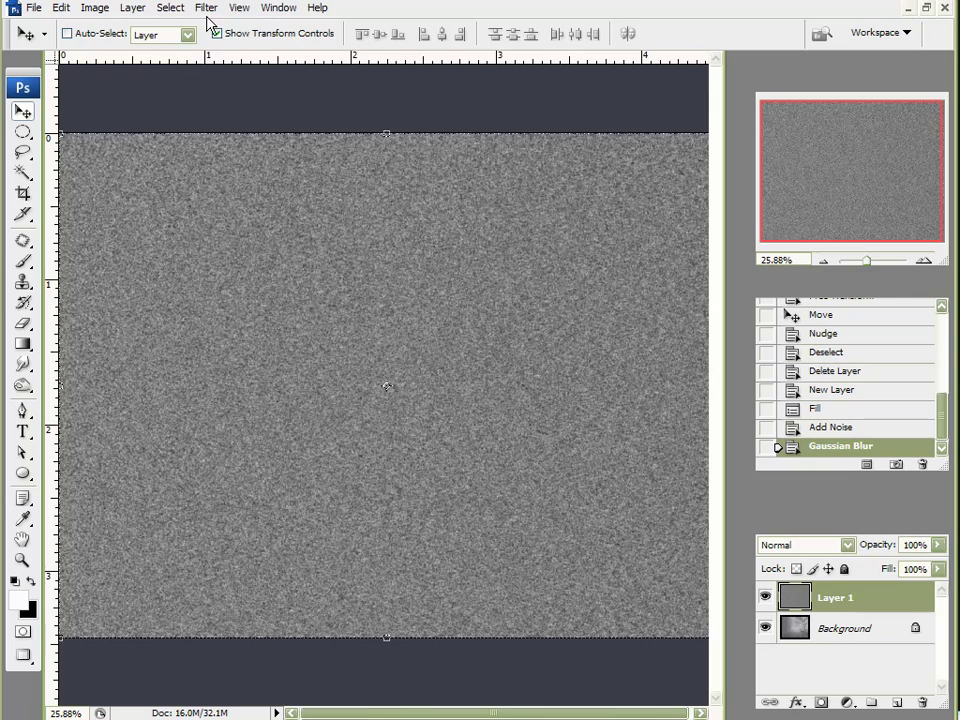
scroll(354, 272, "up", 2)
scroll(300, 261, "down", 1)
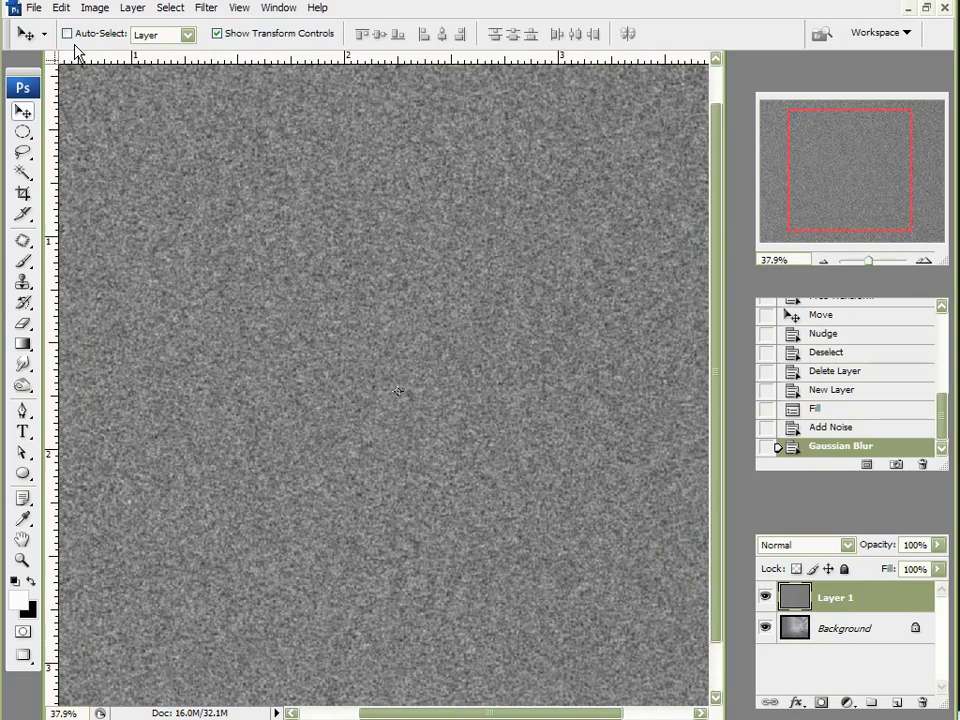
left_click(95, 8)
mouse_move(112, 55)
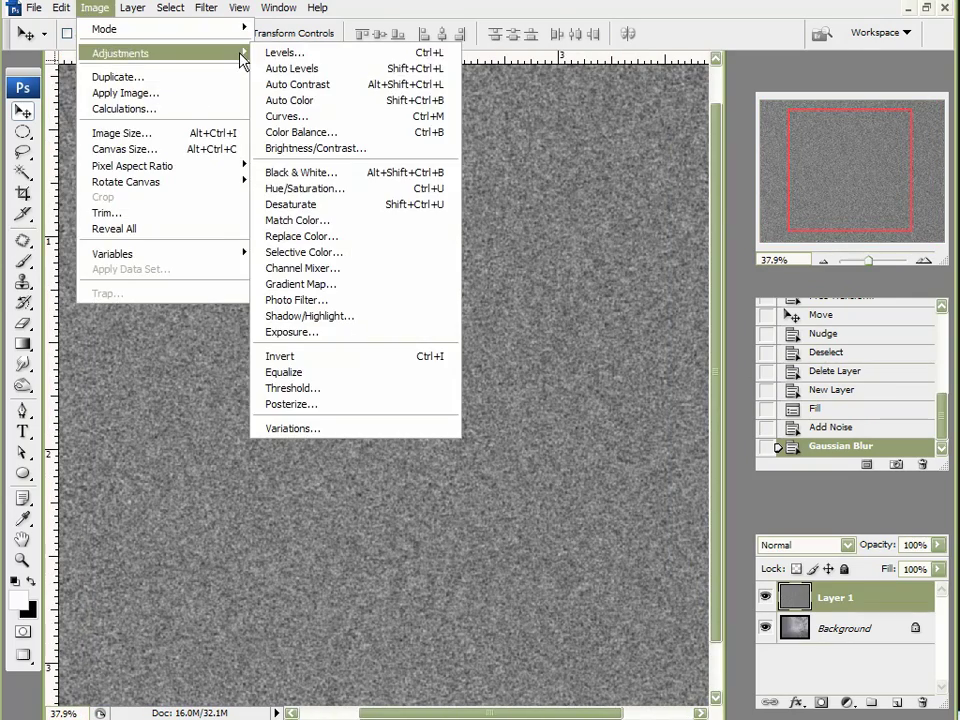
left_click(285, 50)
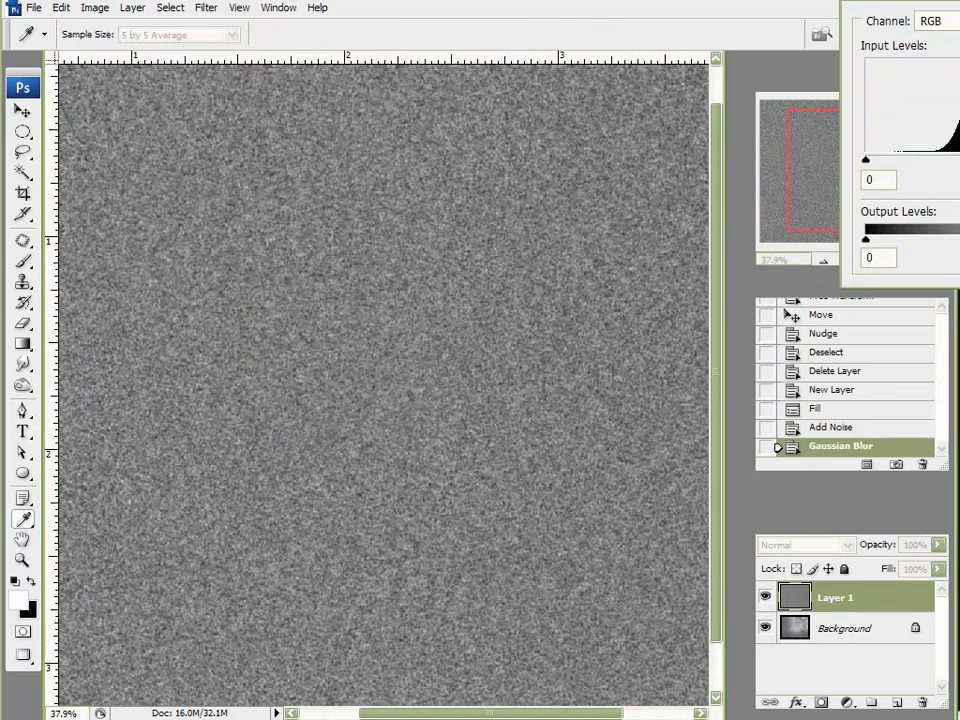
left_click(666, 223)
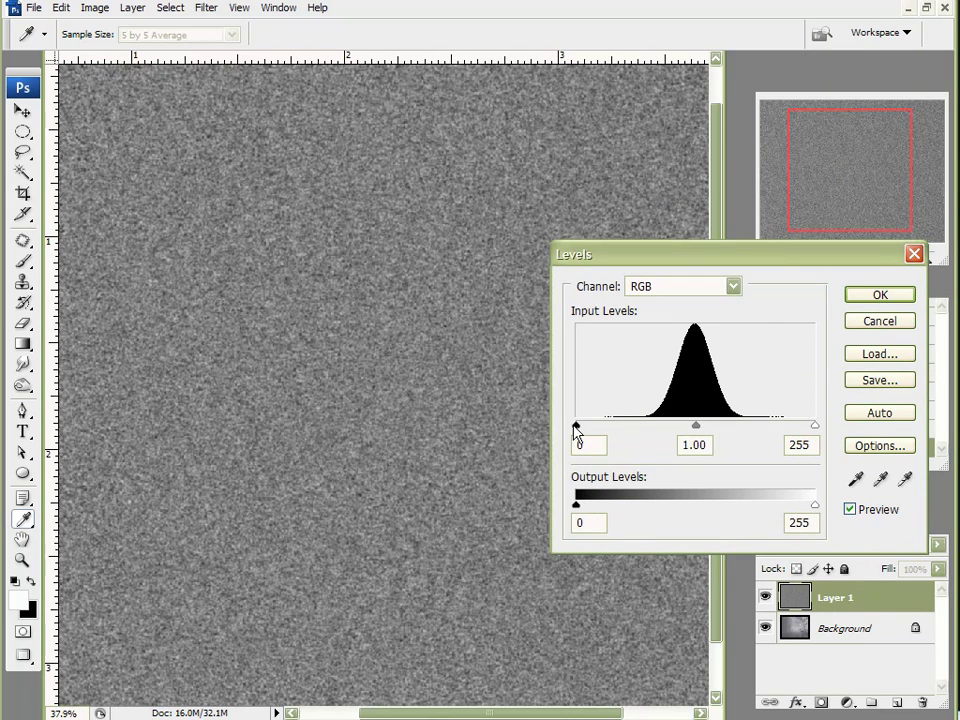
left_click_drag(575, 426, 715, 427)
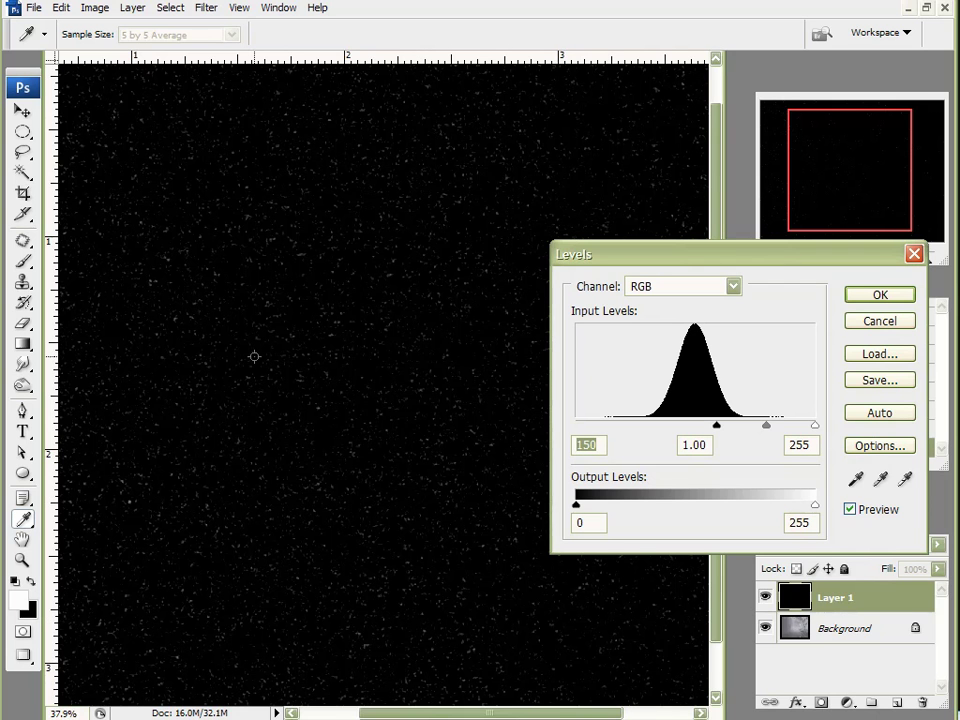
left_click(880, 321)
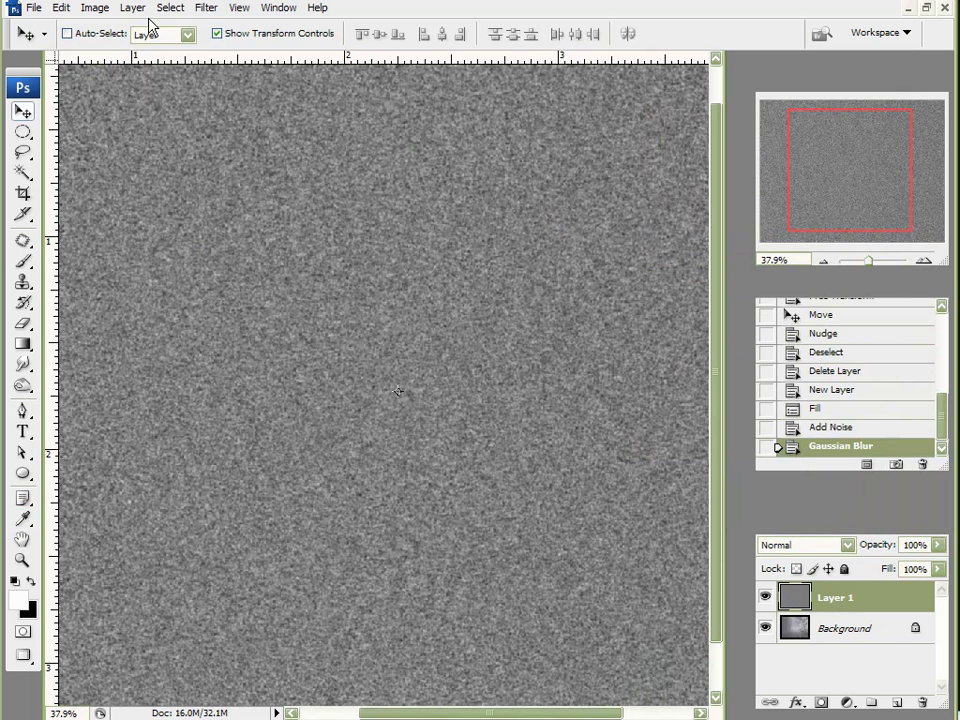
Try repeating the Gaussian Blur with a Levels black input of 134, and revert to the first blur
left_click(205, 10)
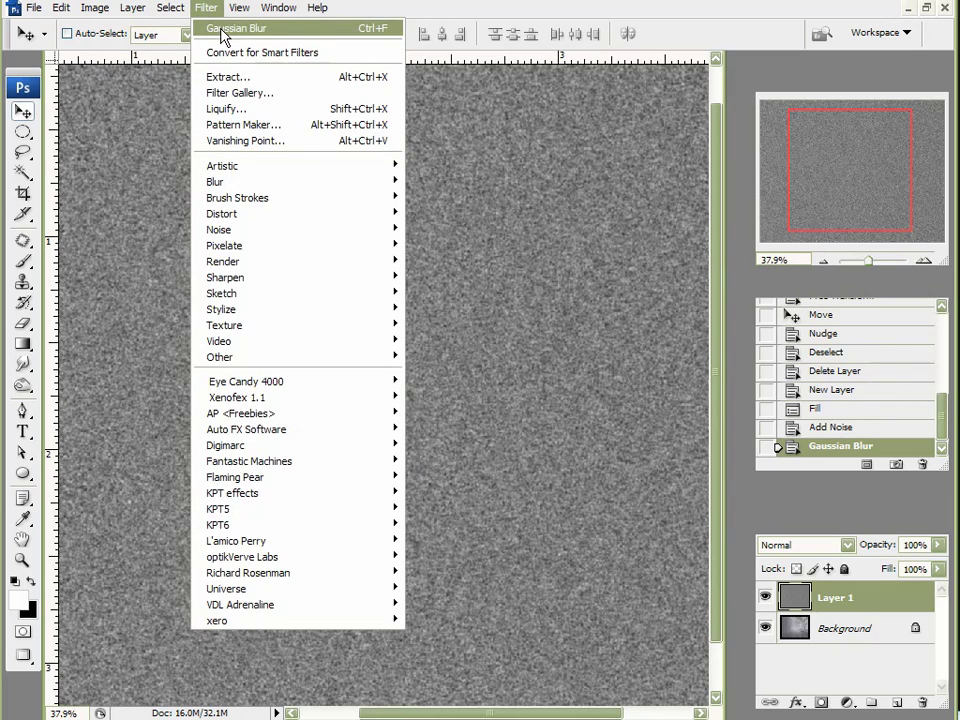
left_click(221, 26)
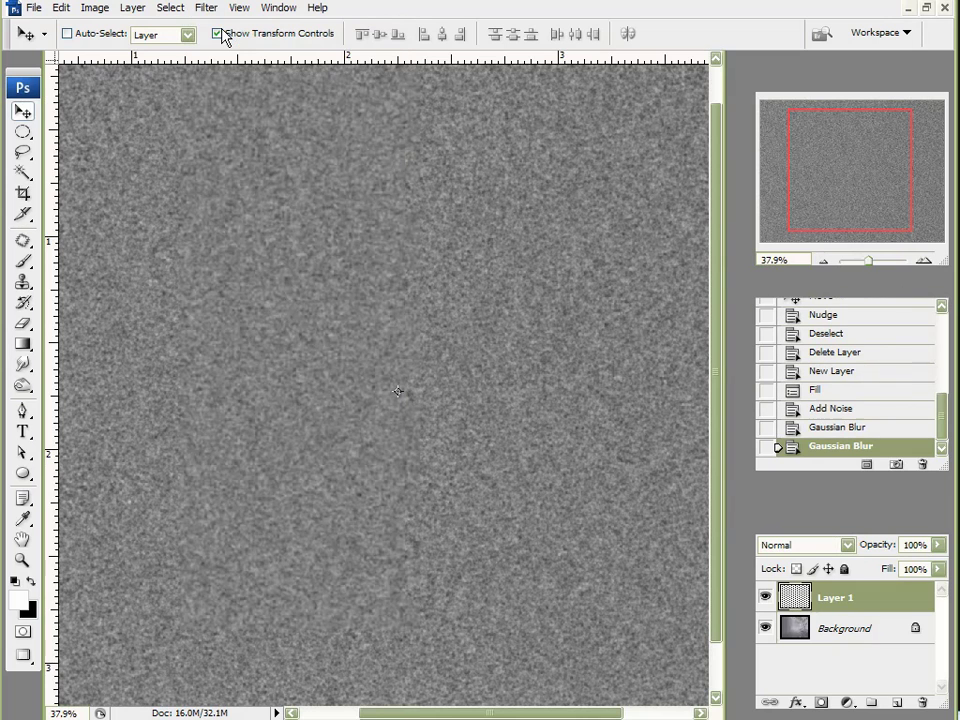
left_click(95, 8)
mouse_move(190, 53)
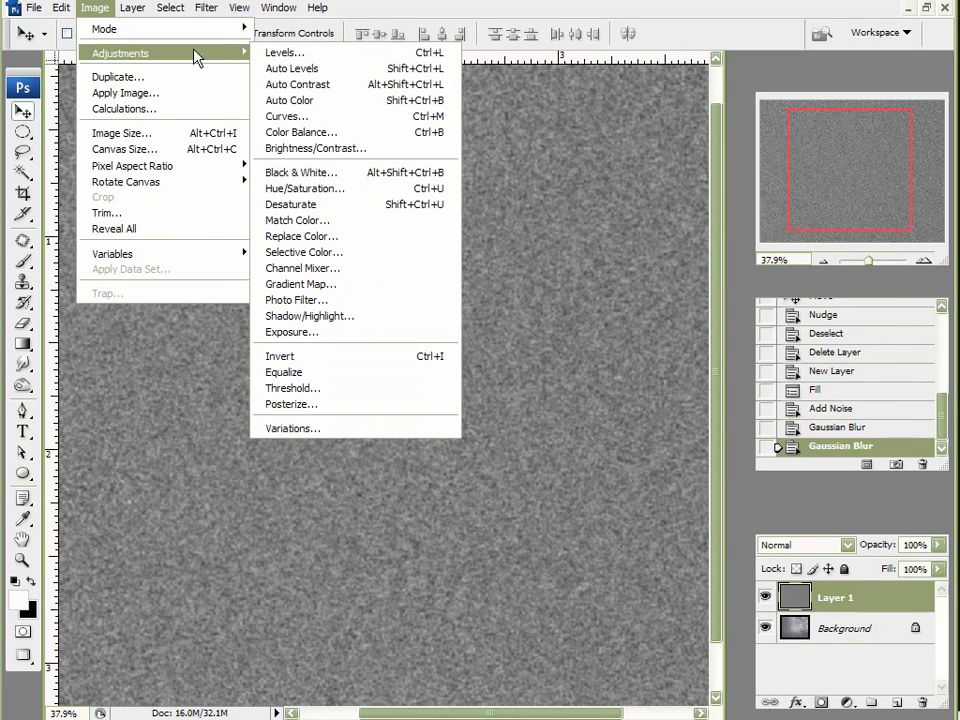
left_click(283, 52)
left_click_drag(576, 422, 701, 411)
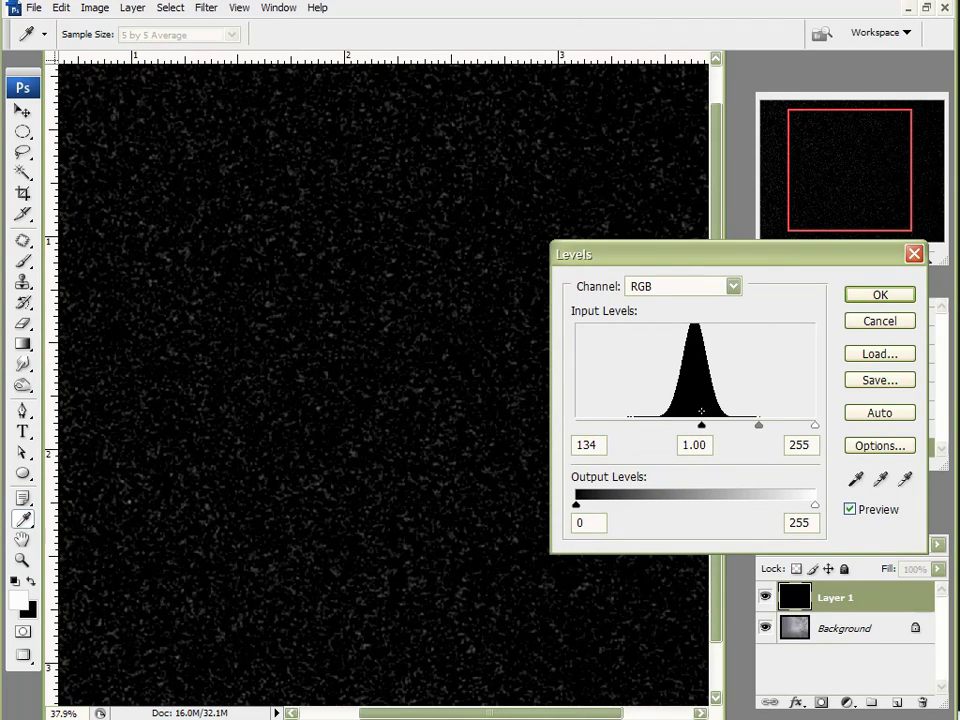
left_click(898, 321)
left_click(850, 427)
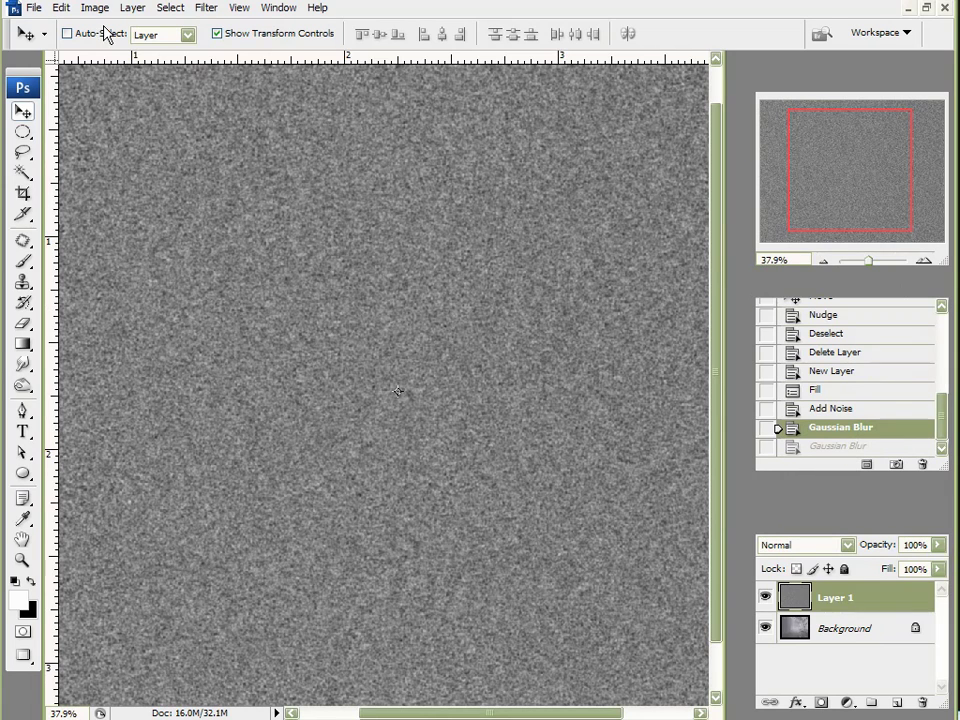
Apply a second Gaussian Blur to the noise layer with a smaller radius than the first one
left_click(206, 8)
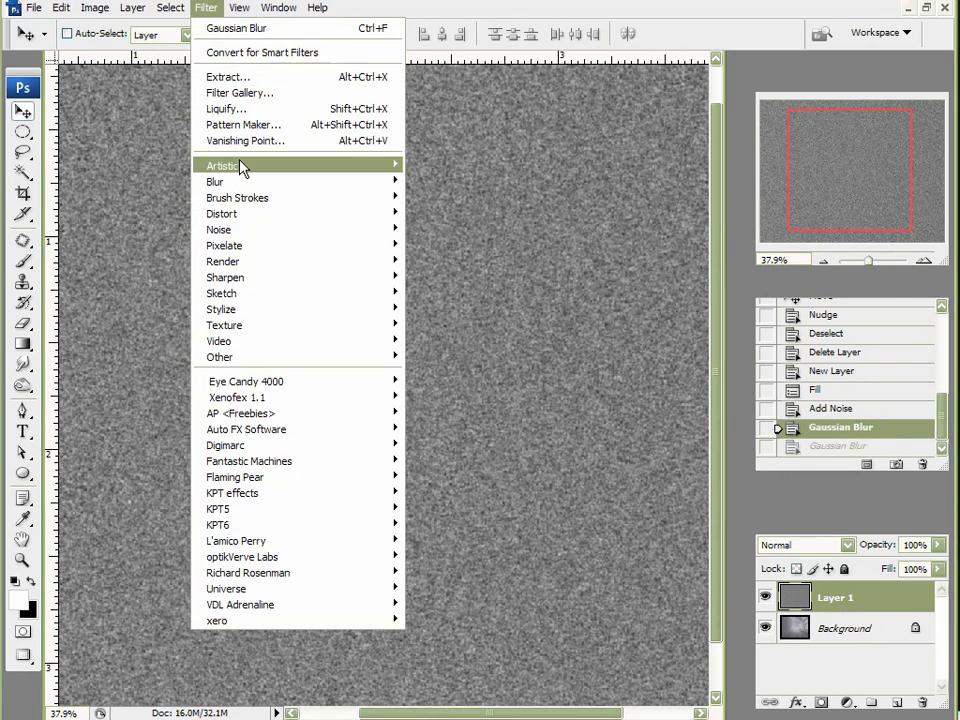
mouse_move(250, 182)
left_click(463, 241)
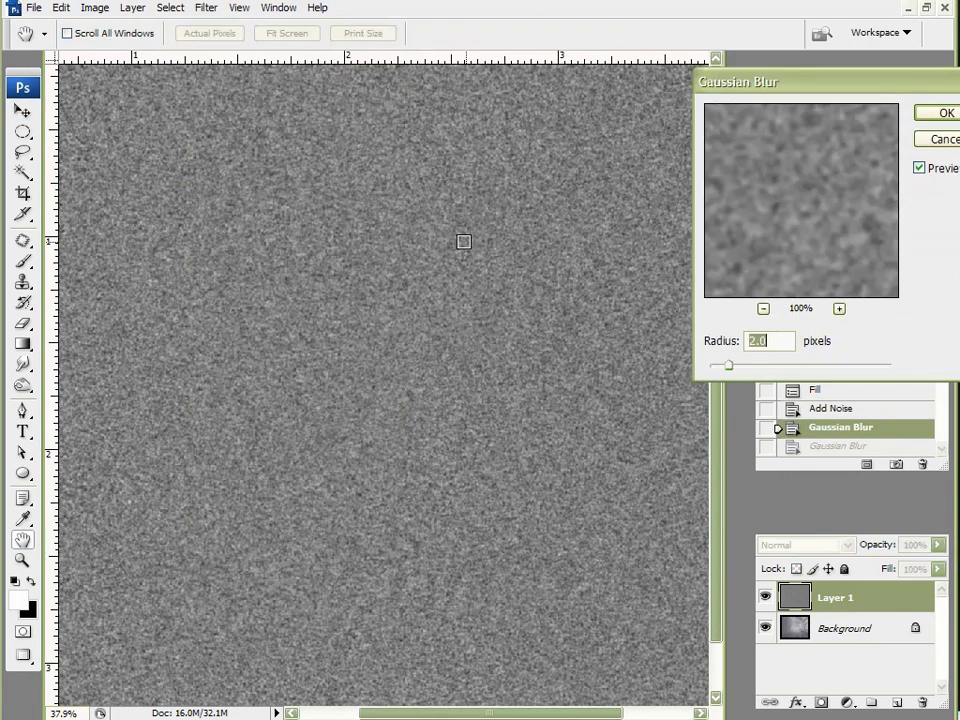
left_click_drag(770, 346, 667, 336)
type("2")
key("BackSpace")
type("1")
key("BackSpace")
type("2")
key("Return")
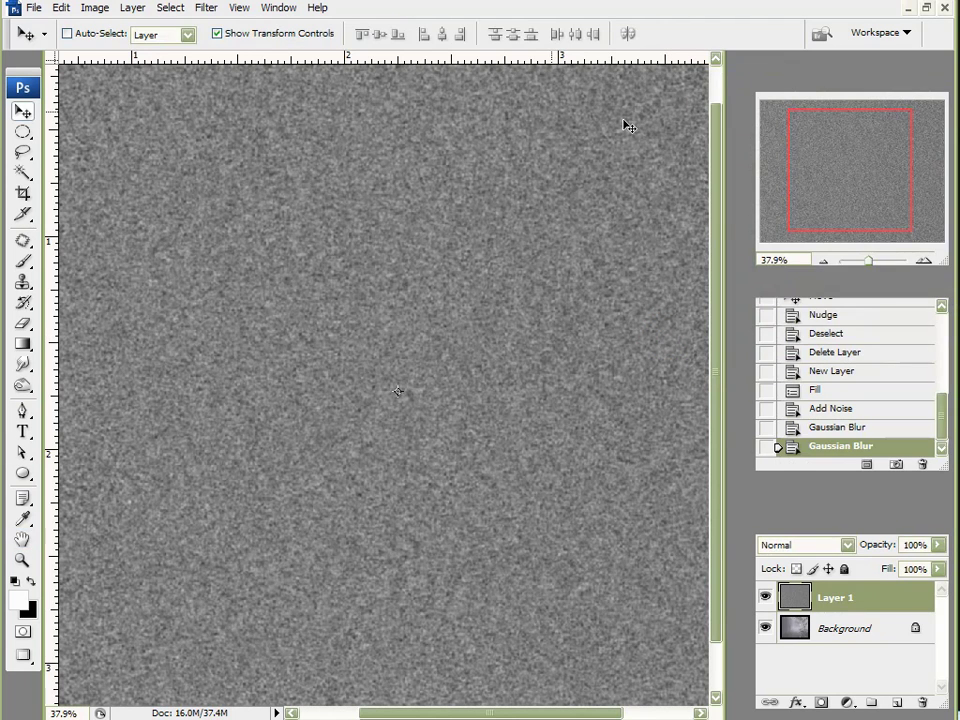
Darken the noise layer with Levels by raising the black input level to 144
left_click(95, 8)
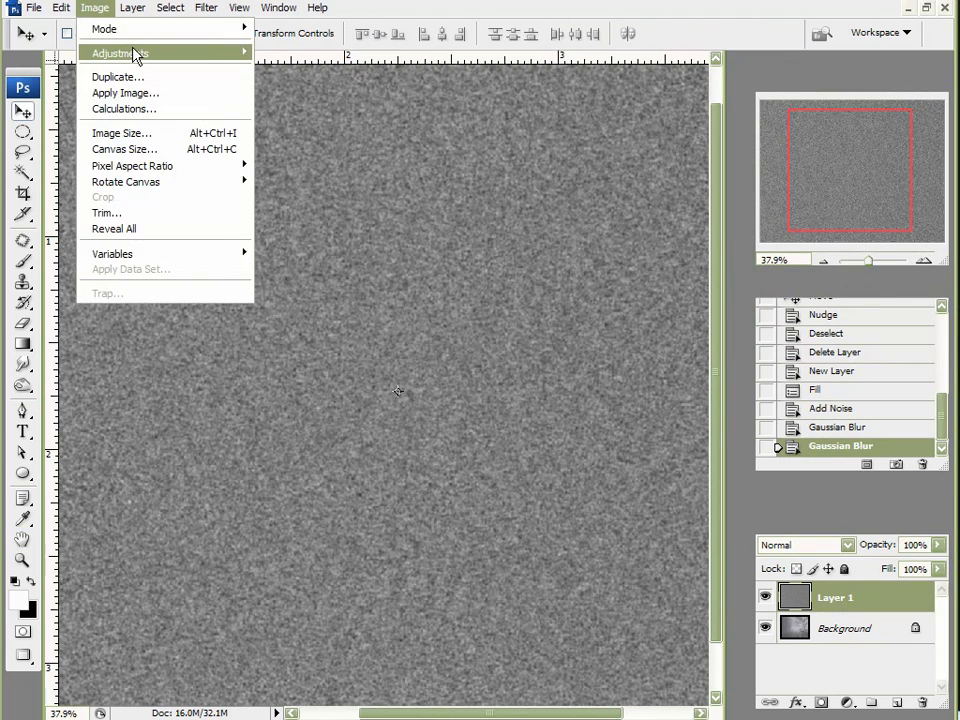
mouse_move(135, 55)
left_click(290, 30)
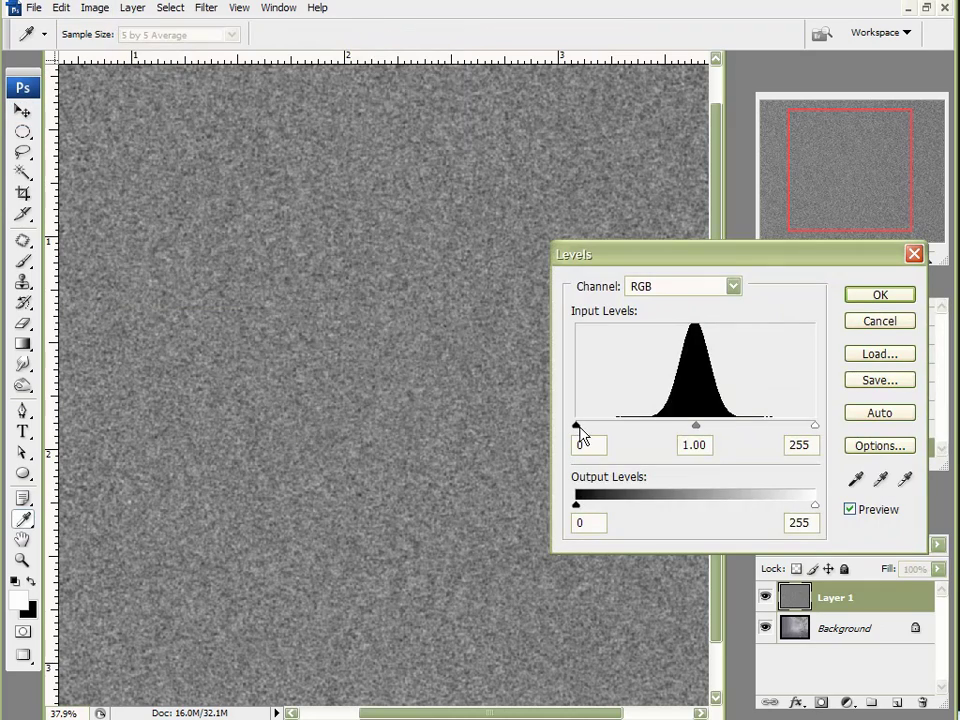
mouse_move(578, 428)
left_mouse_down()
mouse_move(655, 438)
mouse_move(712, 430)
left_mouse_up()
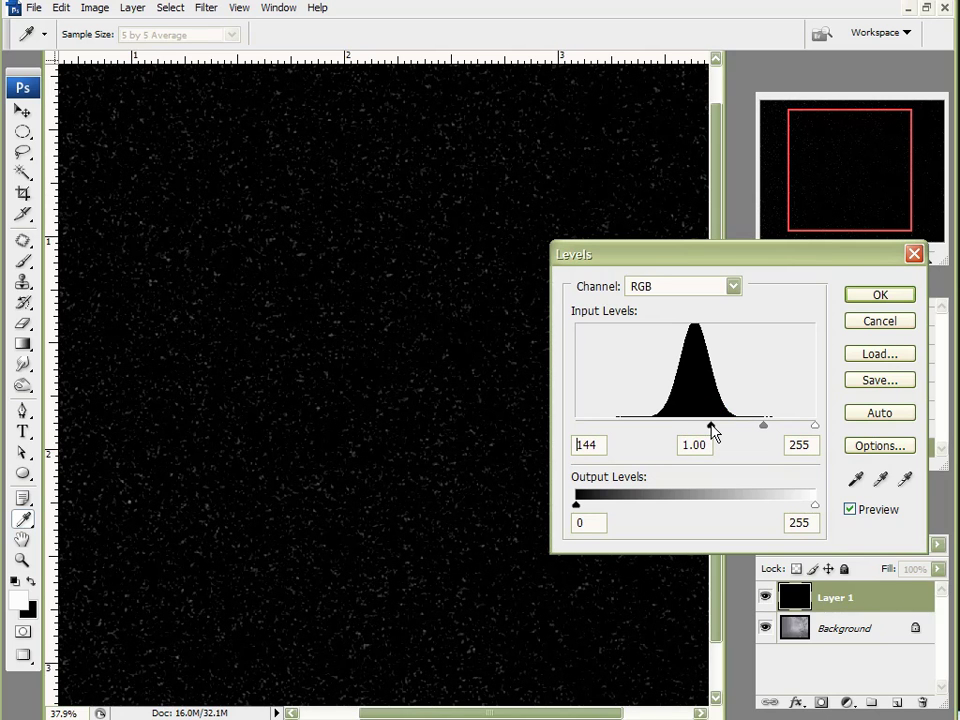
left_click(866, 297)
Load the noise layer's bright specks as a selection from the RGB composite channel and return to the layer list
scroll(527, 501, "down", 2)
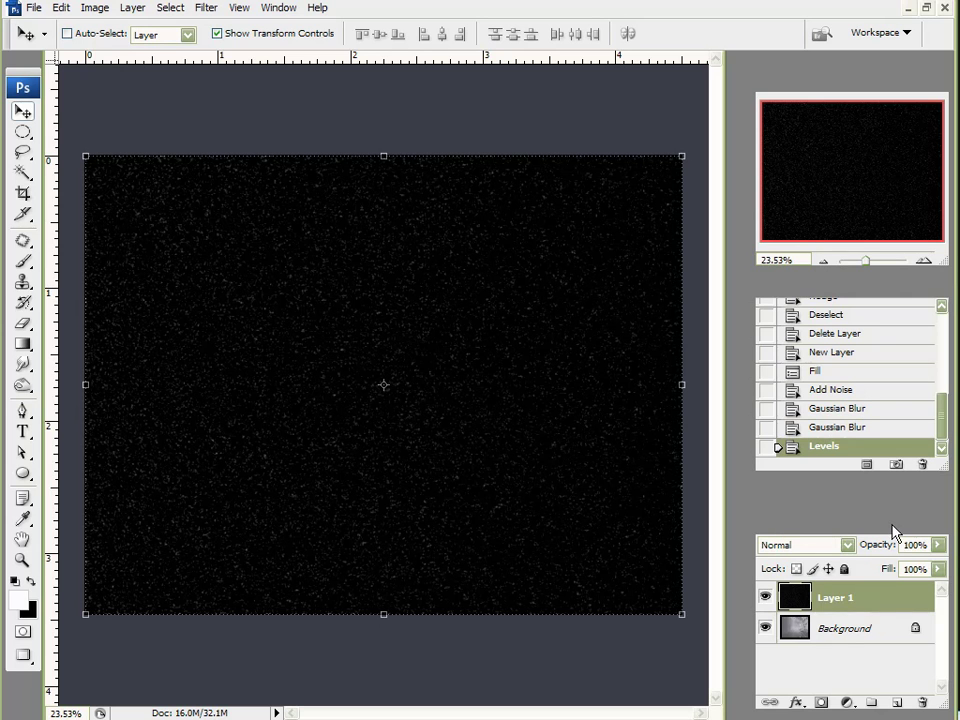
left_click(839, 529)
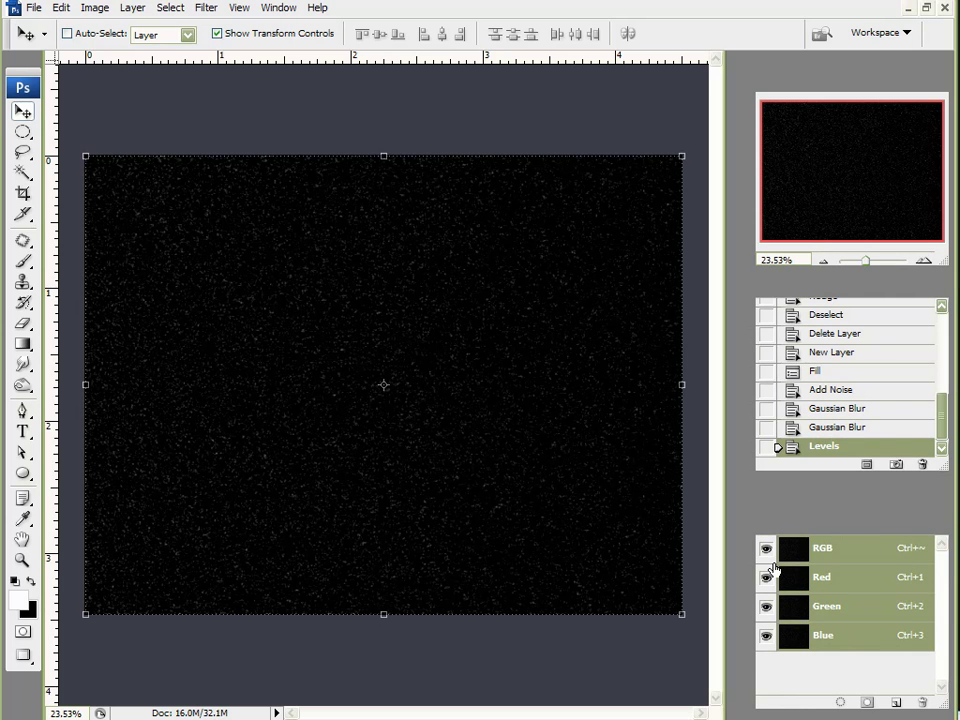
left_click(797, 552)
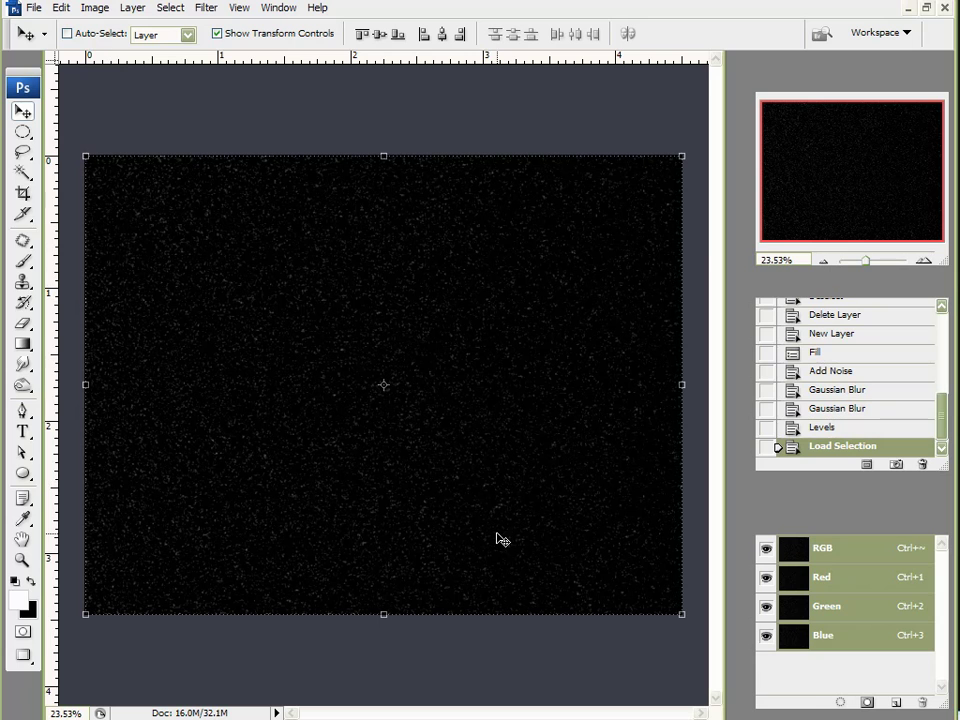
left_click(792, 530)
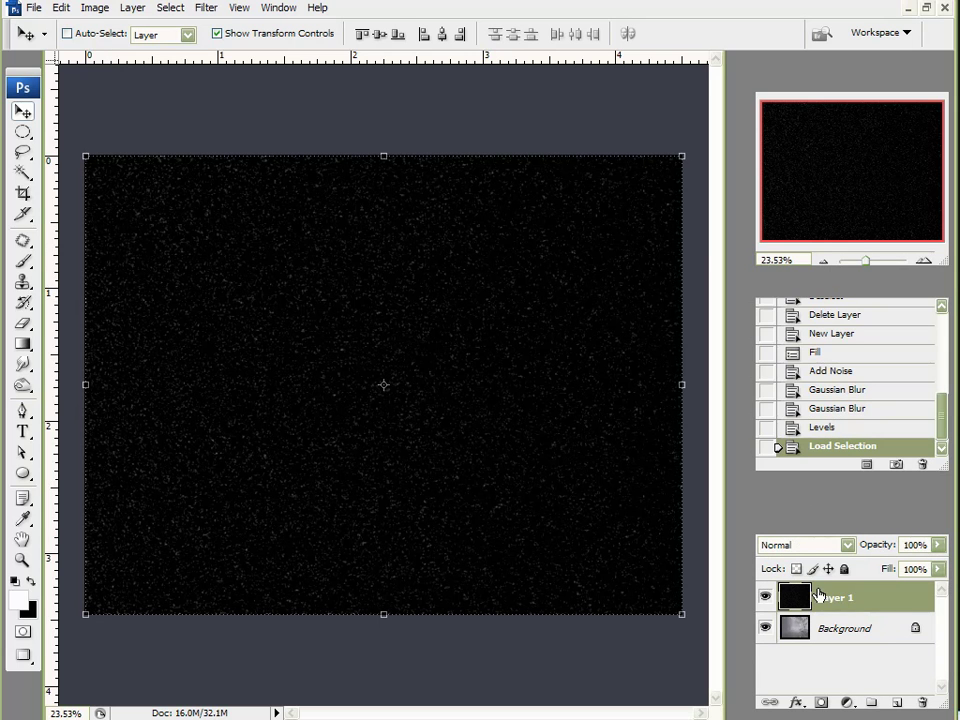
Fill the loaded speck selection with white on a new layer and hide the black noise layer to reveal the street
left_click(897, 703)
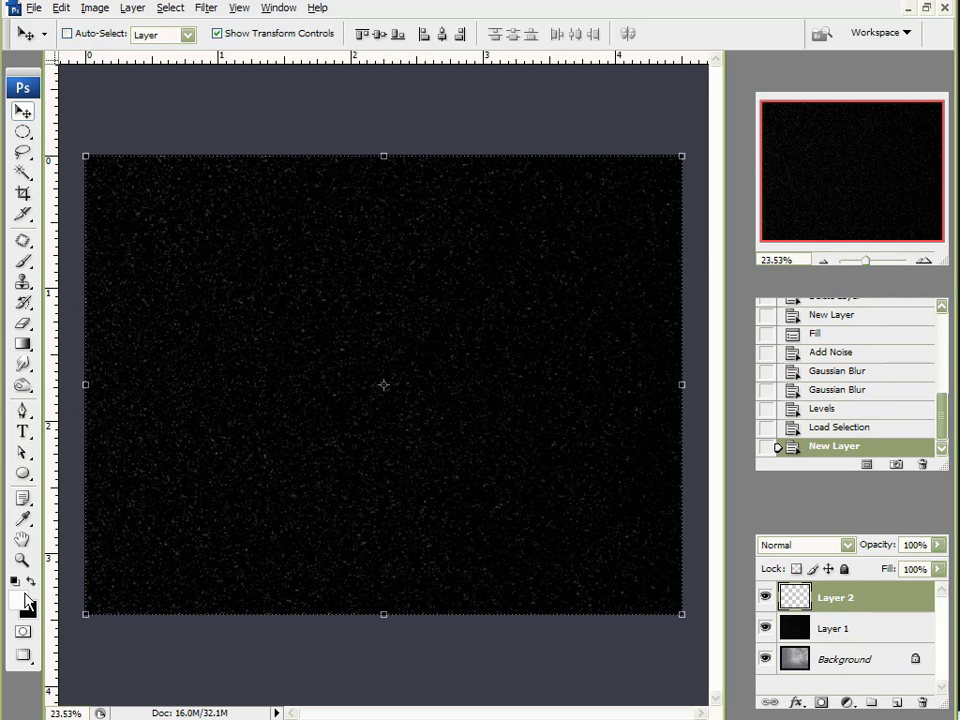
key("alt+BackSpace")
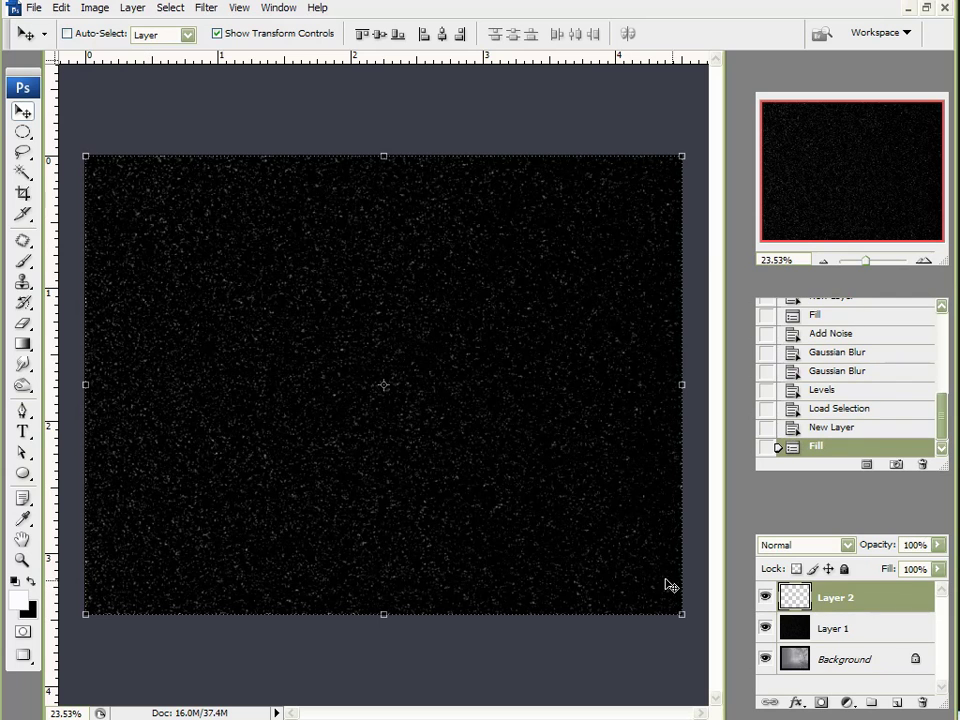
left_click(766, 628)
scroll(258, 403, "up", 2)
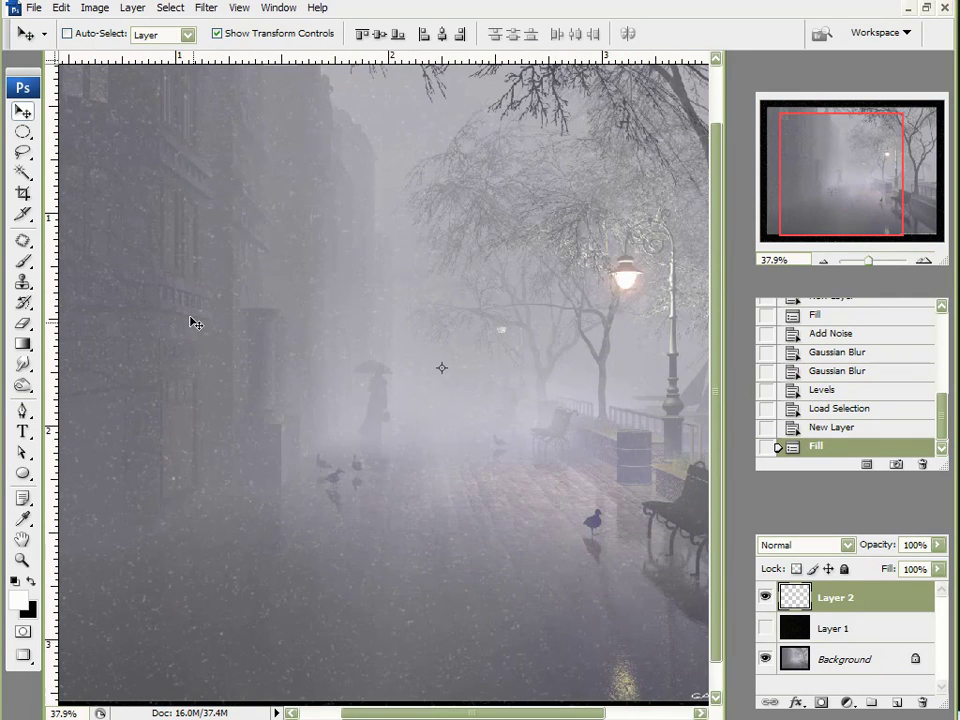
scroll(277, 458, "down", 1)
scroll(272, 458, "down", 1)
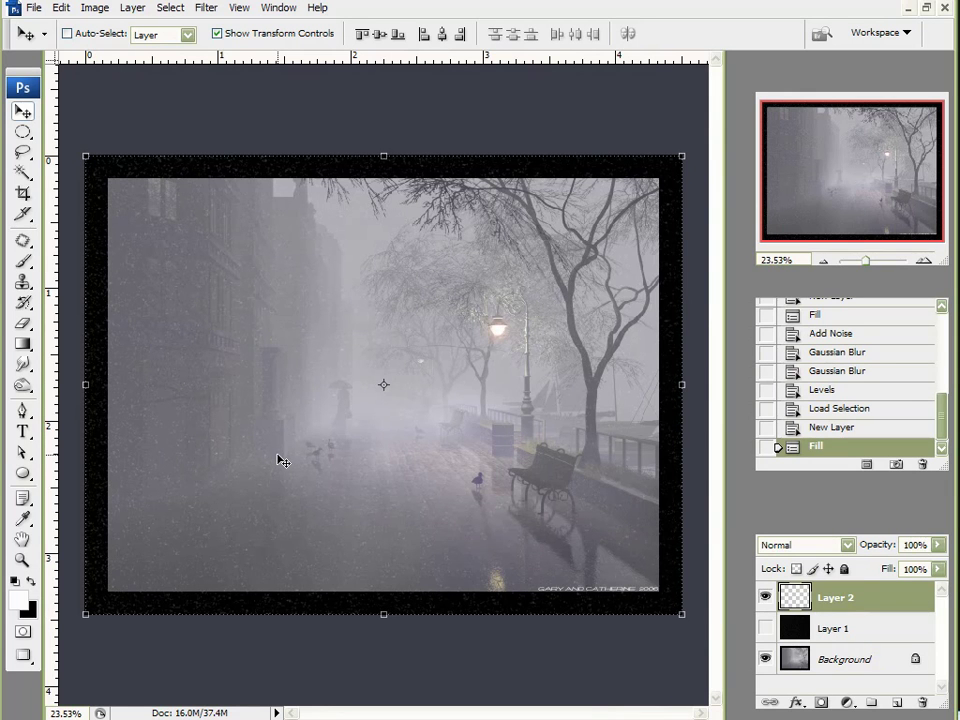
Clear the speck selection and delete the black noise layer, Layer 1
key("ctrl+d")
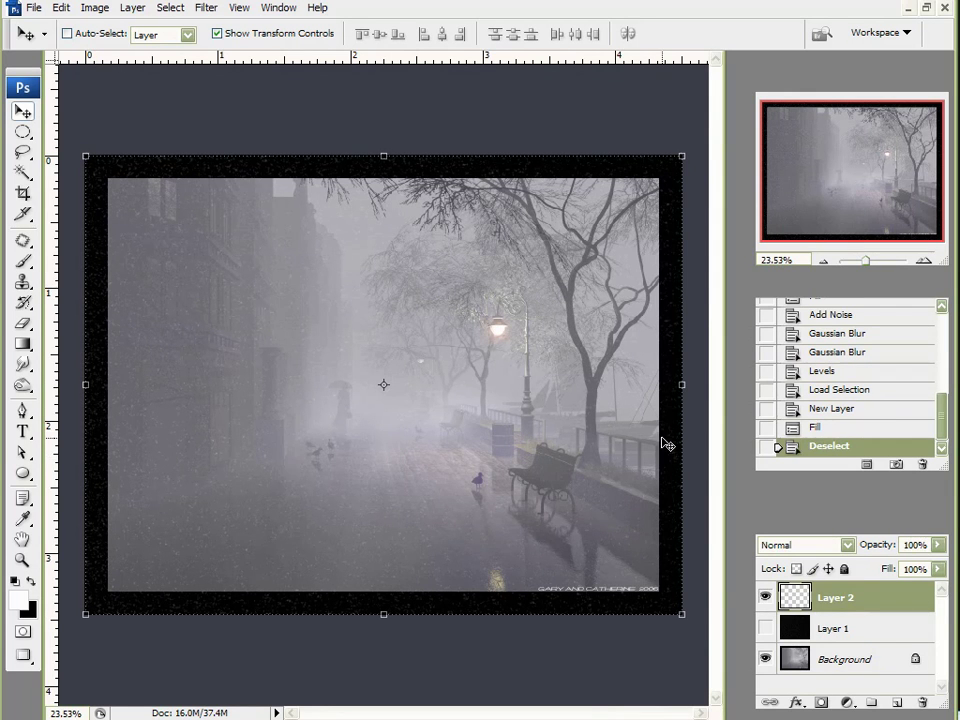
key("ctrl+0")
left_click(764, 628)
left_click(835, 628)
left_click(922, 702)
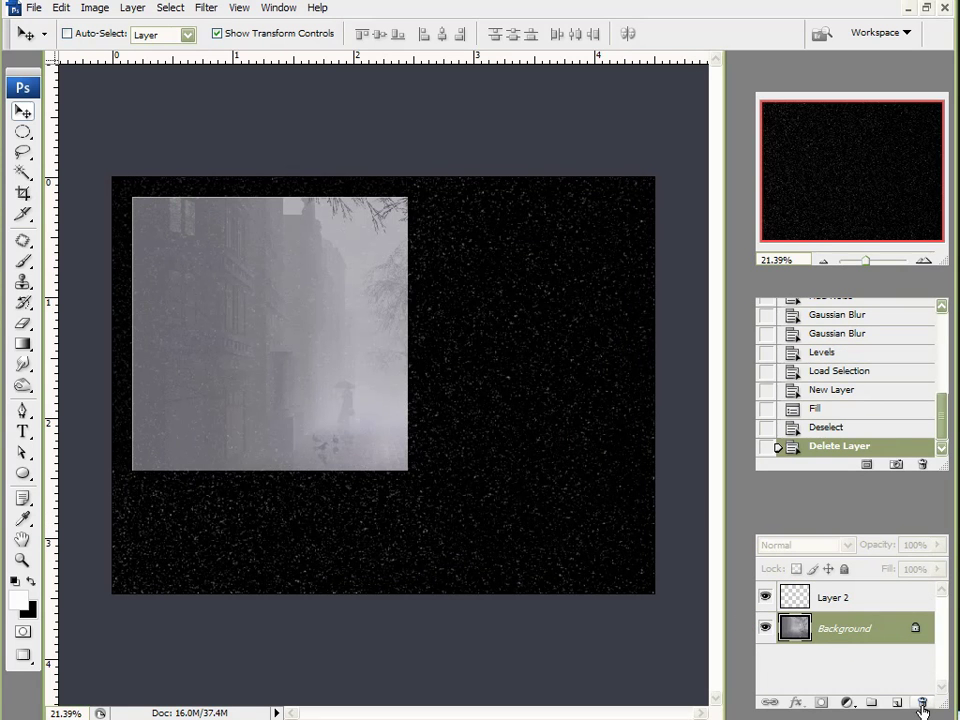
Duplicate the white speck layer, then shift the copy half a picture width left and the original half a width right
left_click(841, 605)
left_click_drag(858, 601, 898, 705)
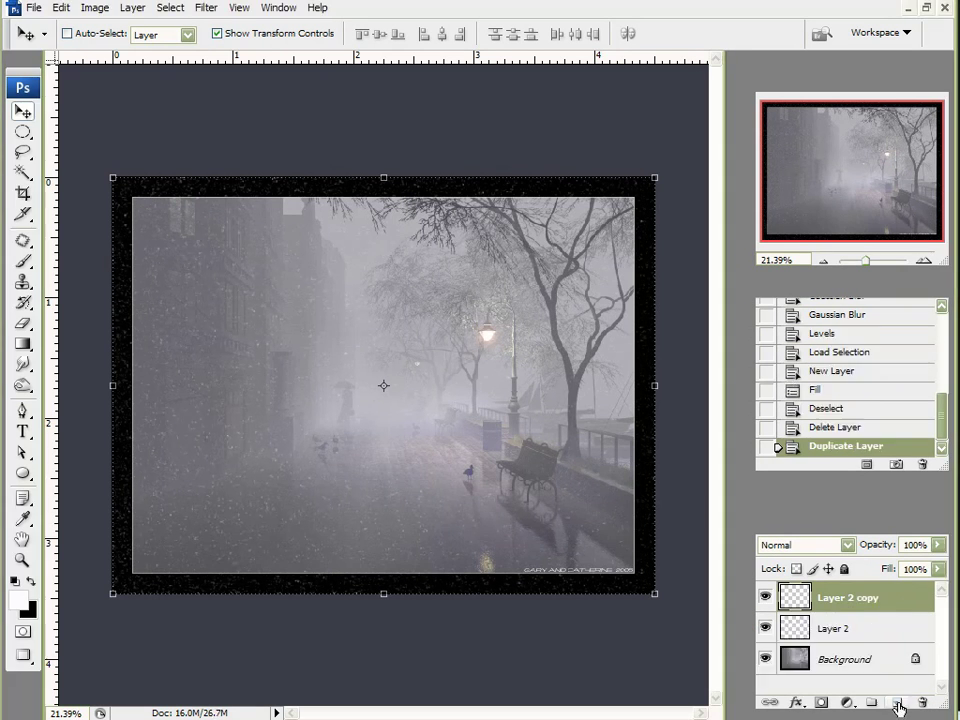
left_click_drag(384, 446, 334, 450)
left_click(333, 445)
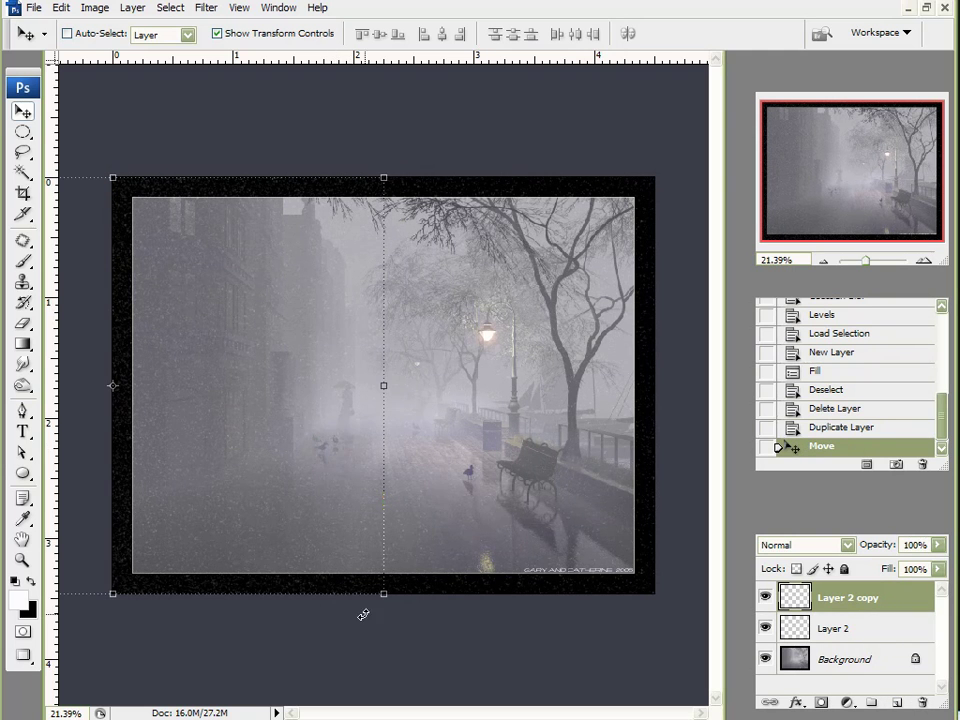
left_click(833, 630)
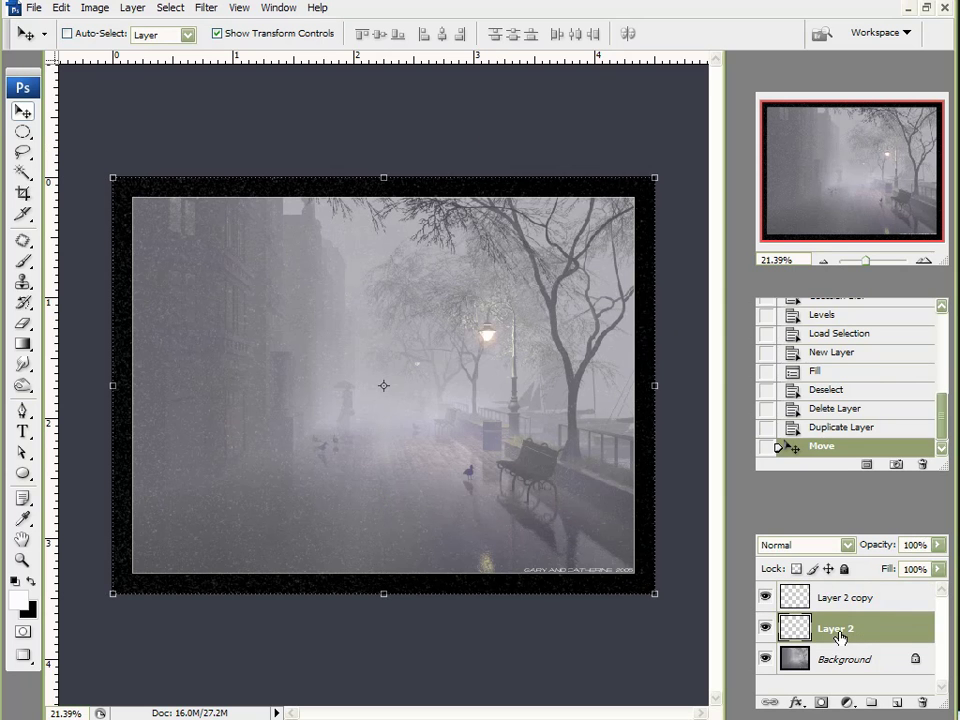
left_click_drag(185, 423, 462, 418)
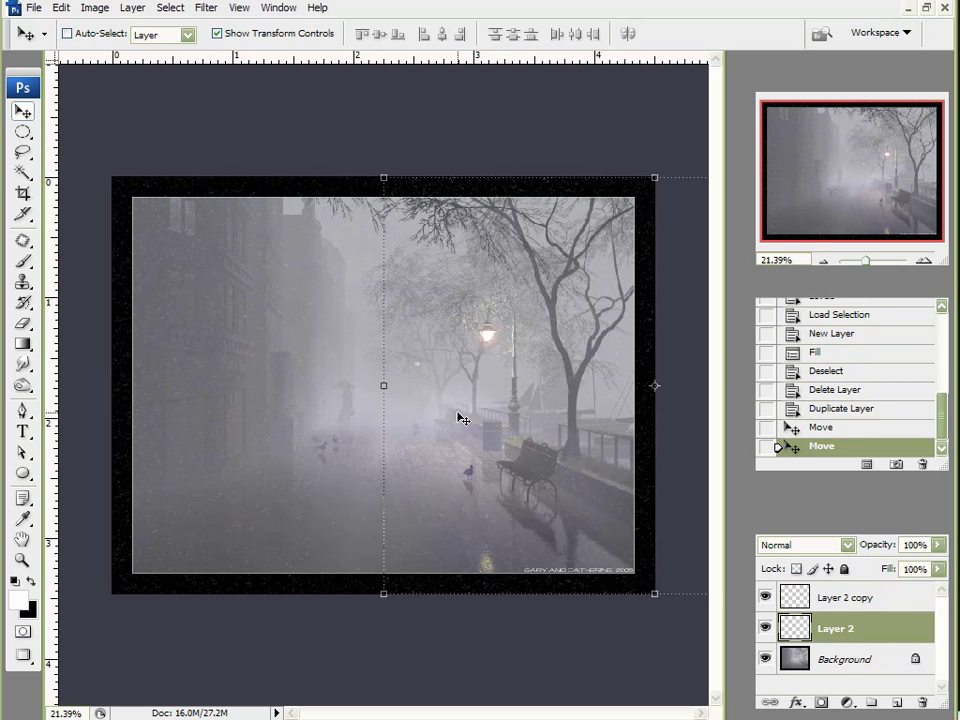
left_click(833, 610)
left_click(833, 625)
left_click(835, 602)
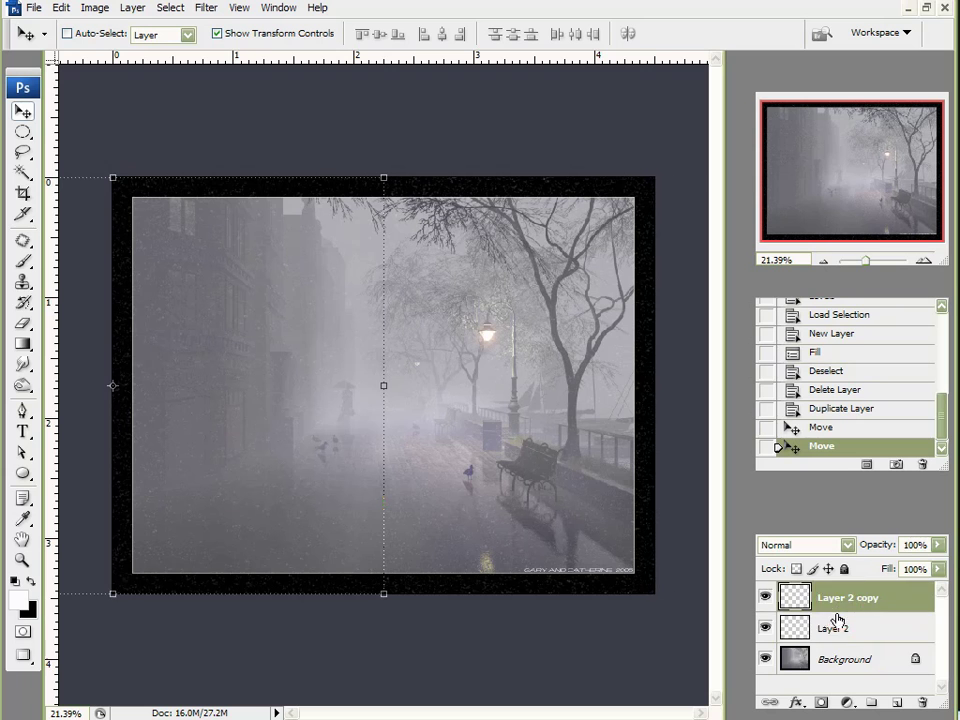
left_click(838, 624)
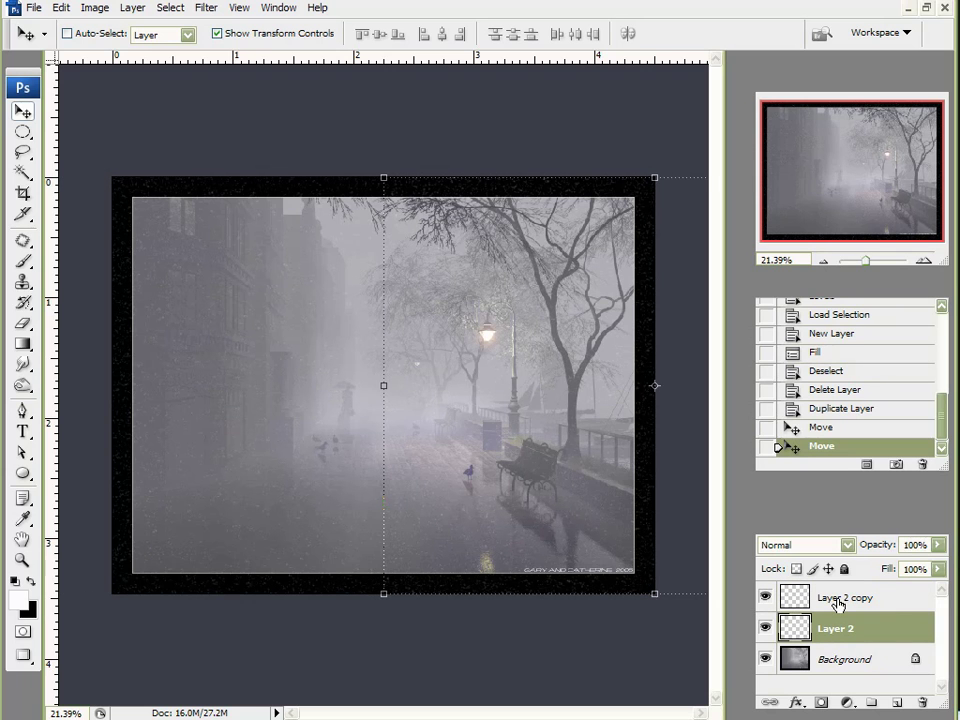
left_click(838, 604)
left_click(836, 626)
Start the Shear filter on Layer 2 copy and remove the intermediate points from its existing curve
left_click(839, 595)
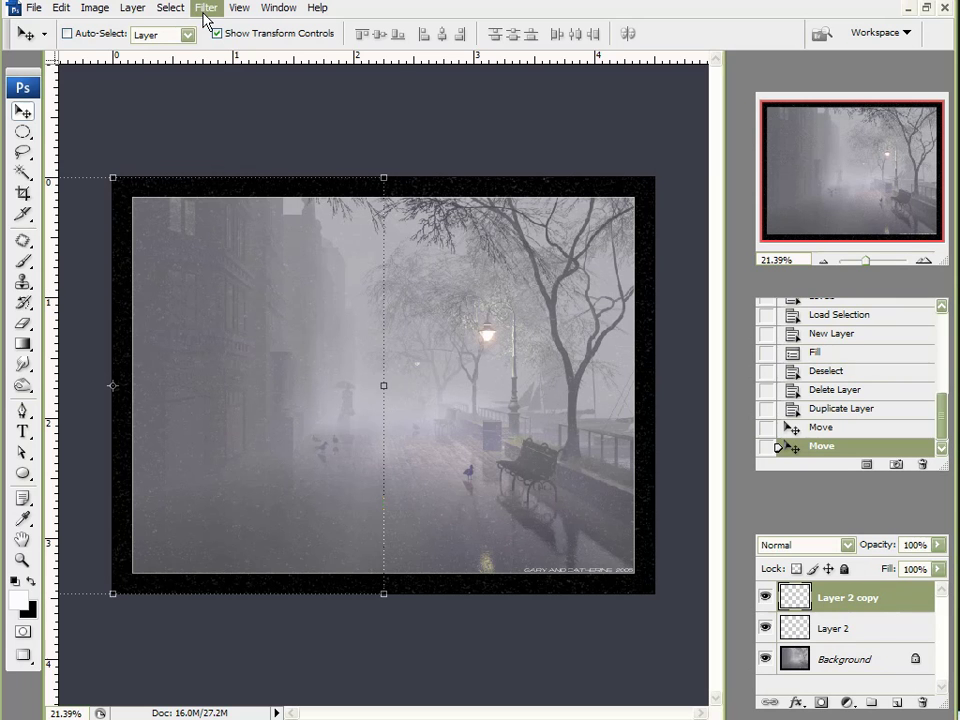
left_click(208, 10)
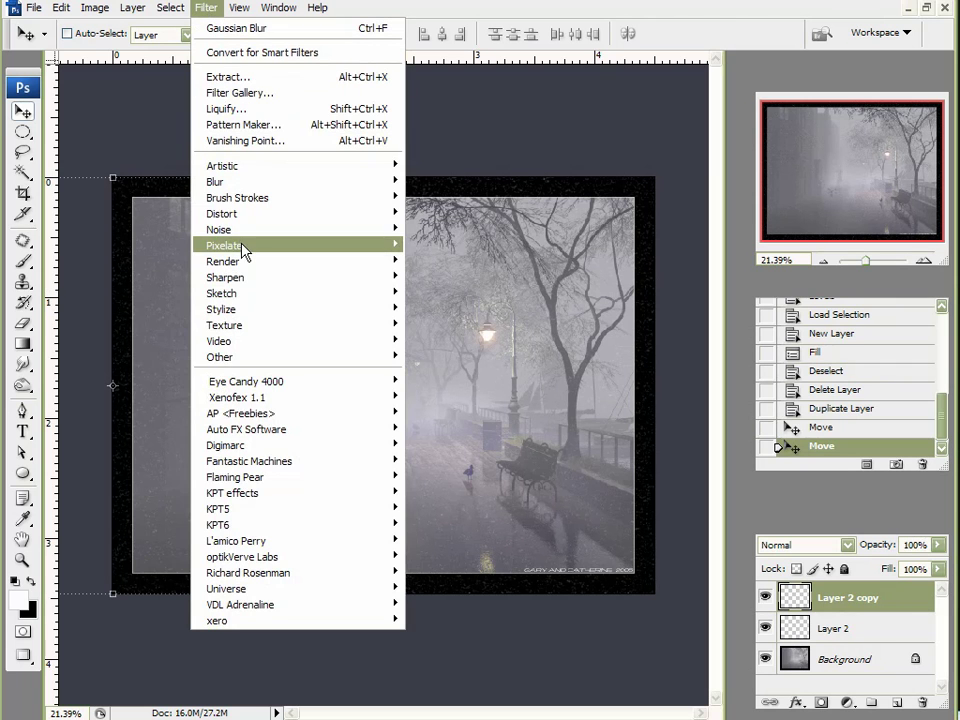
mouse_move(259, 213)
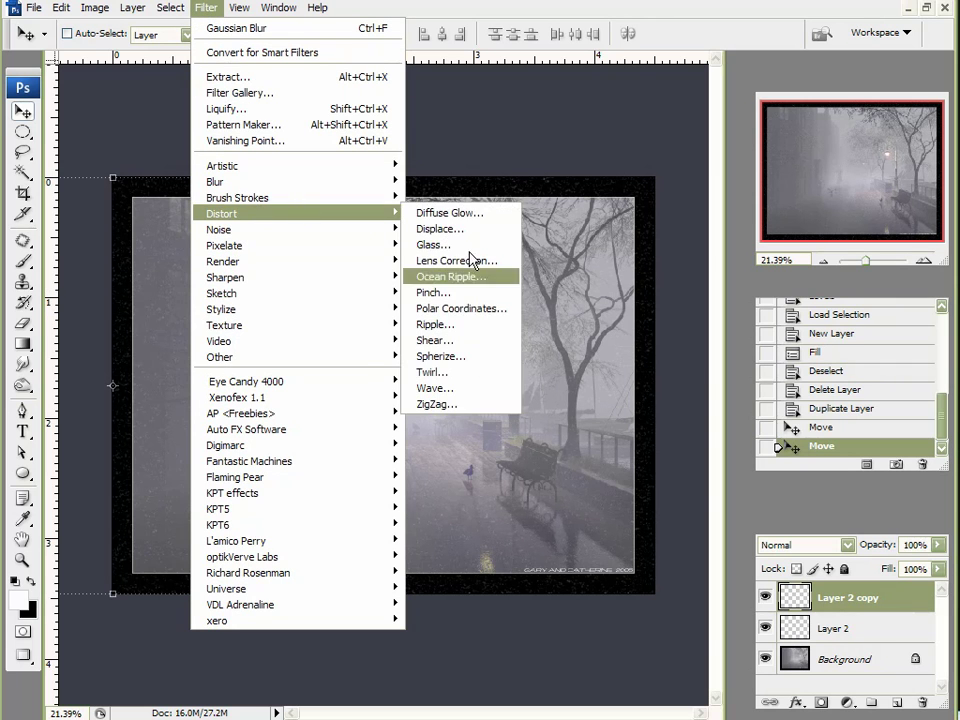
left_click(464, 340)
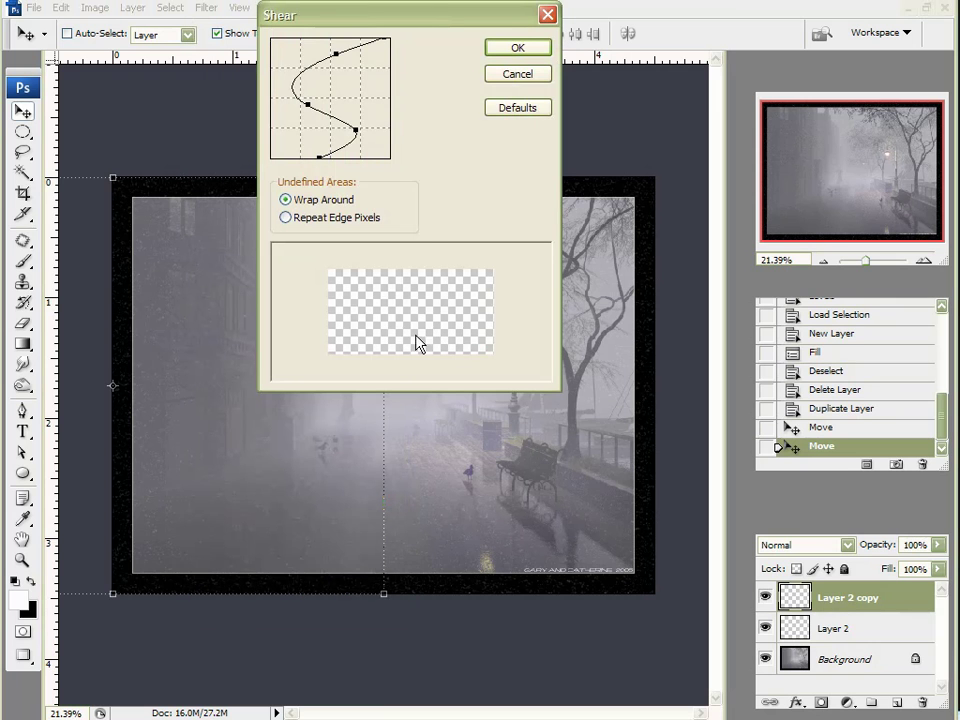
left_click_drag(355, 131, 328, 130)
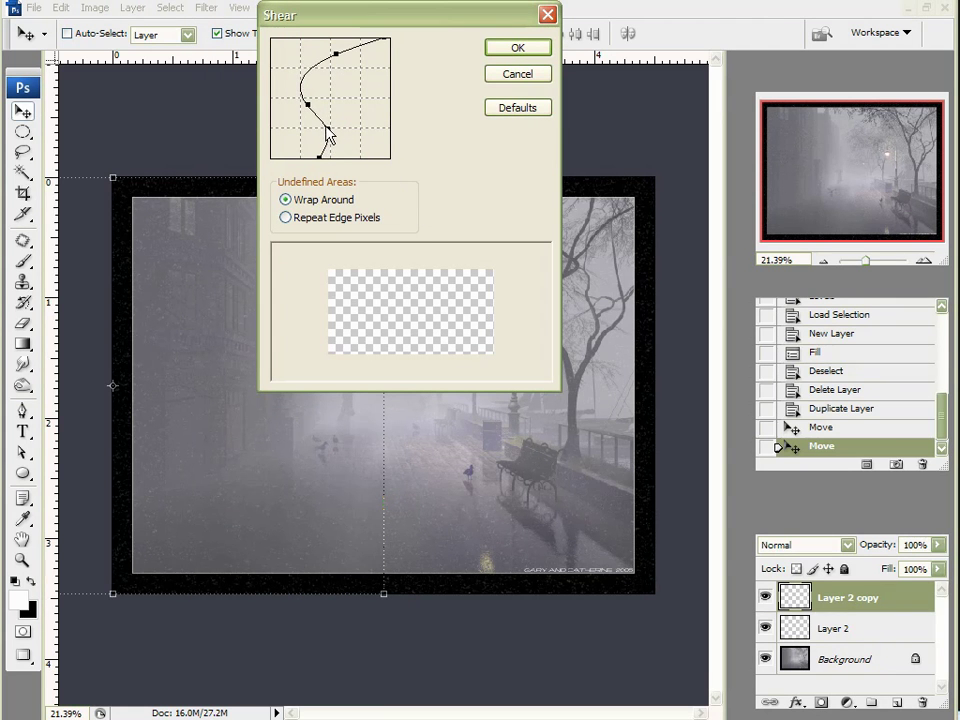
left_click_drag(328, 130, 727, 176)
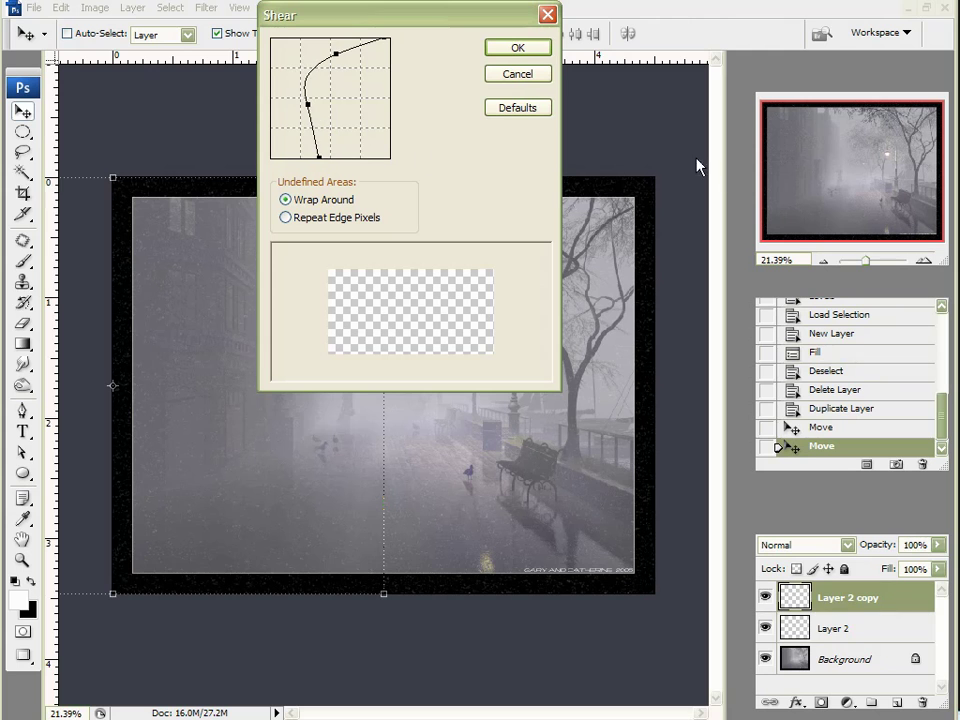
left_click_drag(310, 111, 520, 141)
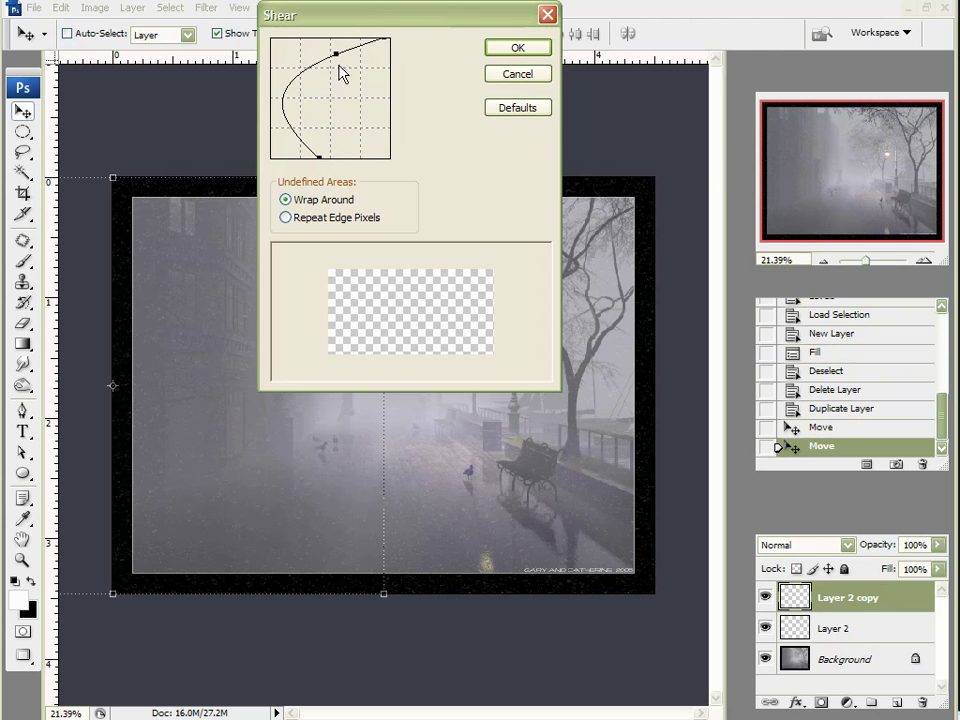
left_click_drag(335, 55, 531, 127)
Shape the shear curve into a gentle, near-vertical S with two intermediate points and apply it with Wrap Around
left_click_drag(385, 40, 325, 41)
left_click_drag(320, 158, 359, 161)
left_click_drag(342, 104, 325, 74)
left_click_drag(357, 157, 325, 115)
left_click_drag(326, 40, 328, 75)
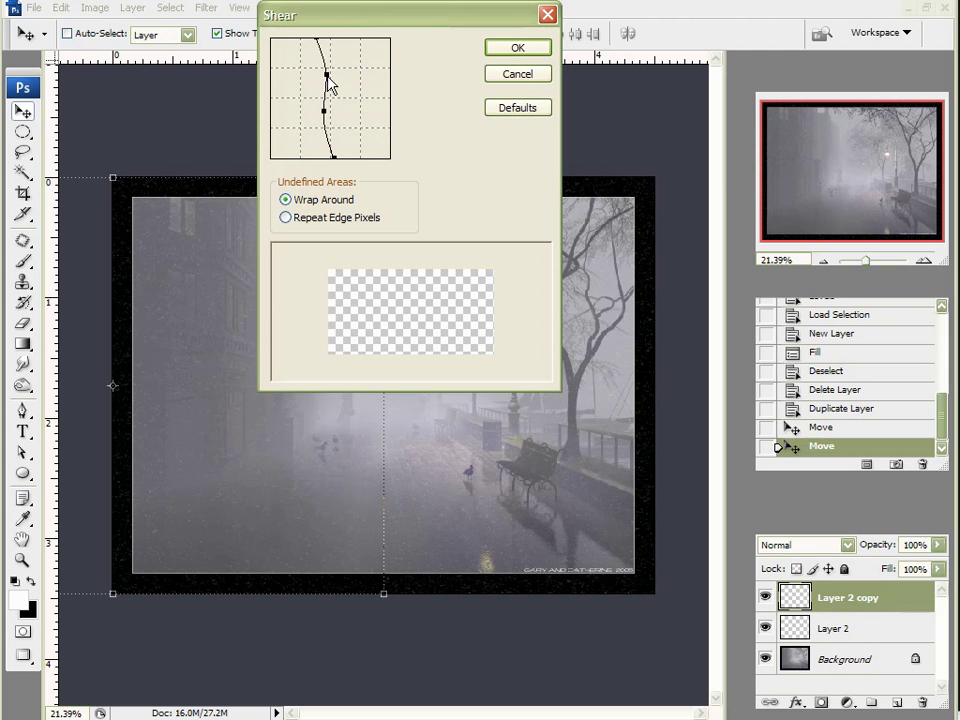
mouse_move(323, 115)
left_mouse_down()
mouse_move(314, 108)
mouse_move(309, 125)
left_mouse_up()
left_click_drag(324, 112, 323, 119)
left_click(516, 47)
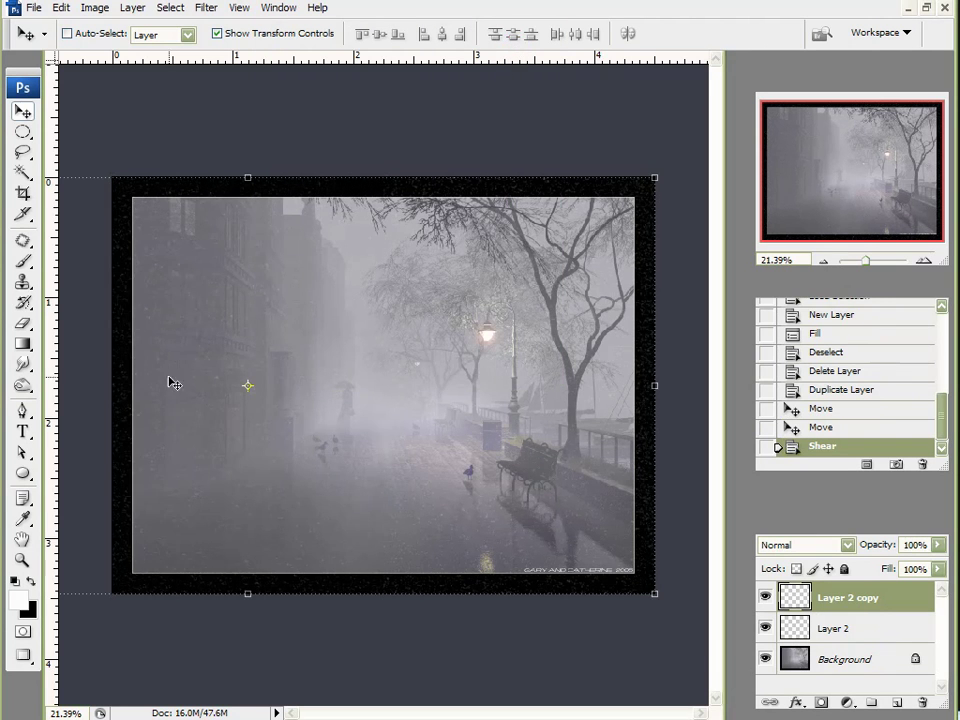
Compare the specks before and after the shear by switching between the recent history states
scroll(228, 416, "up", 2)
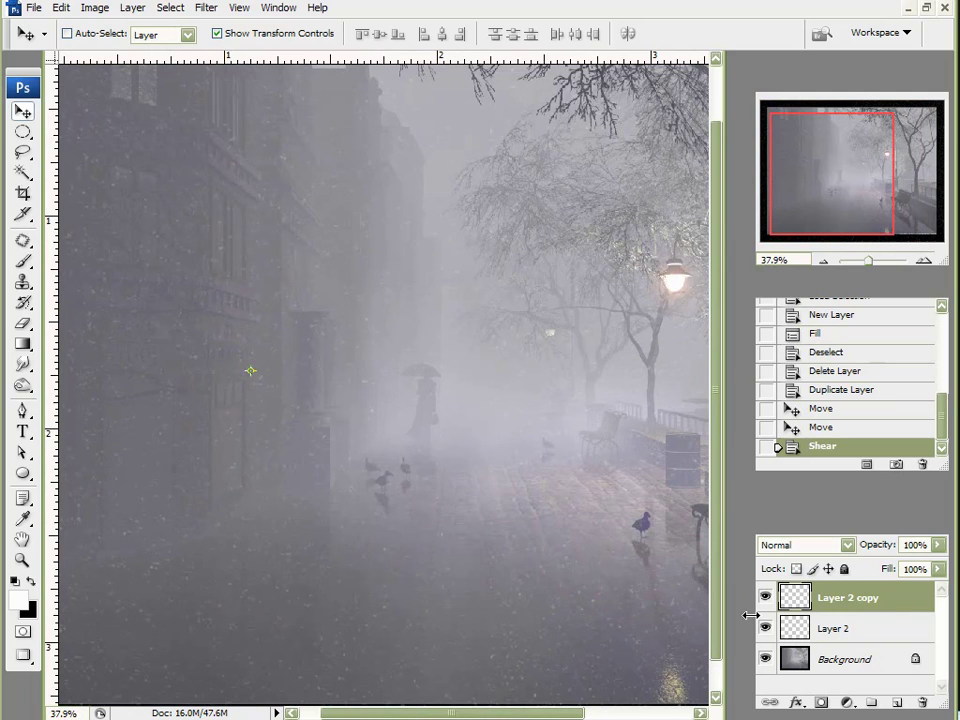
scroll(193, 381, "up", 1)
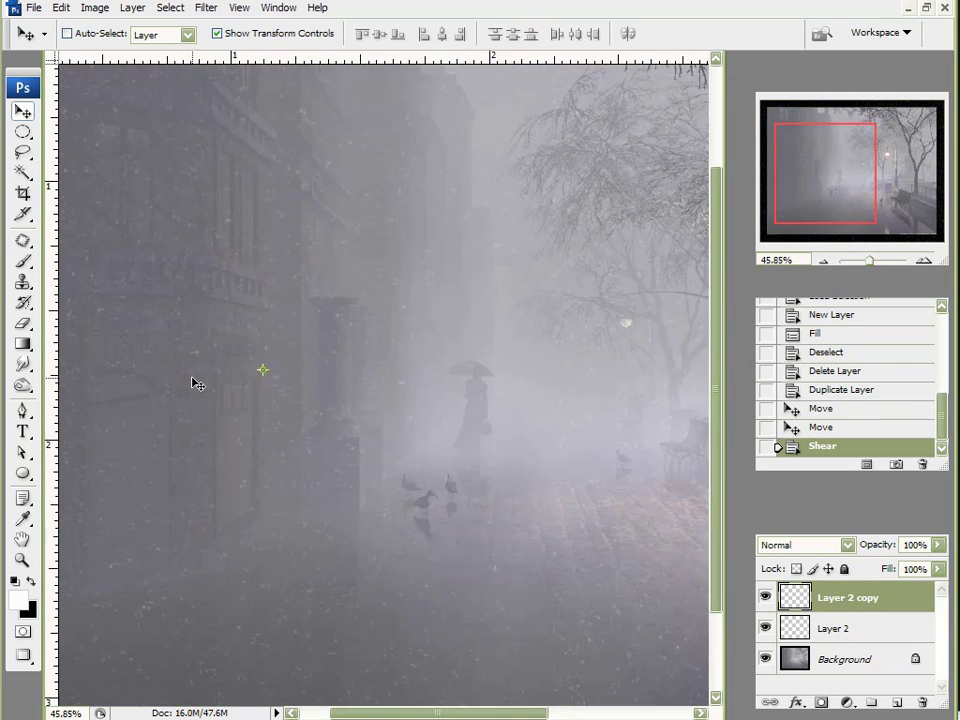
scroll(225, 381, "down", 1)
left_click(823, 427)
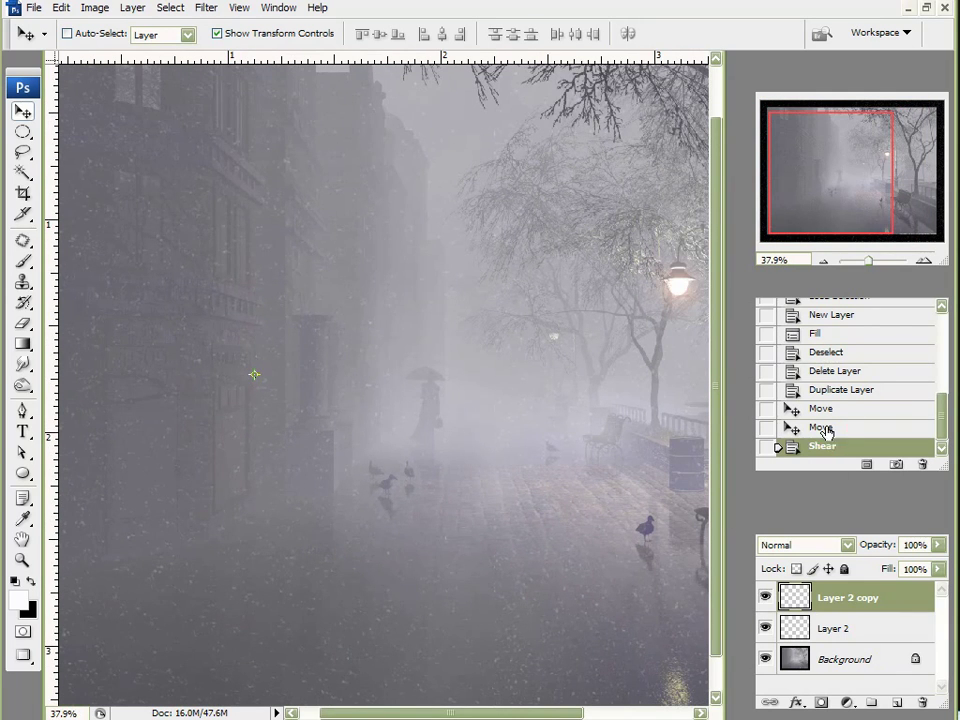
left_click(822, 447)
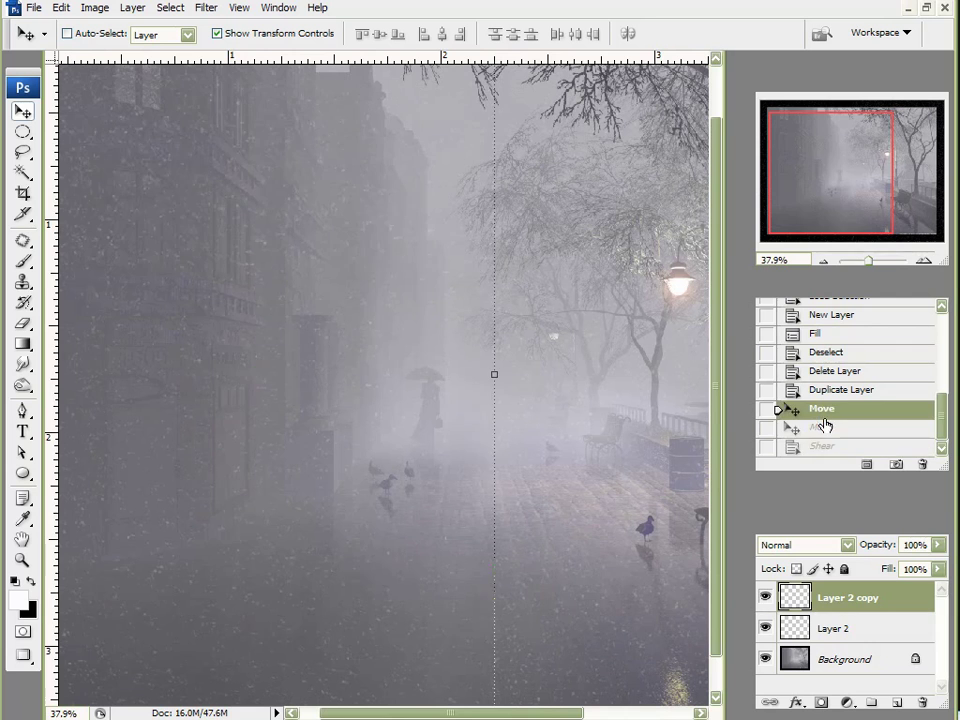
left_click(823, 427)
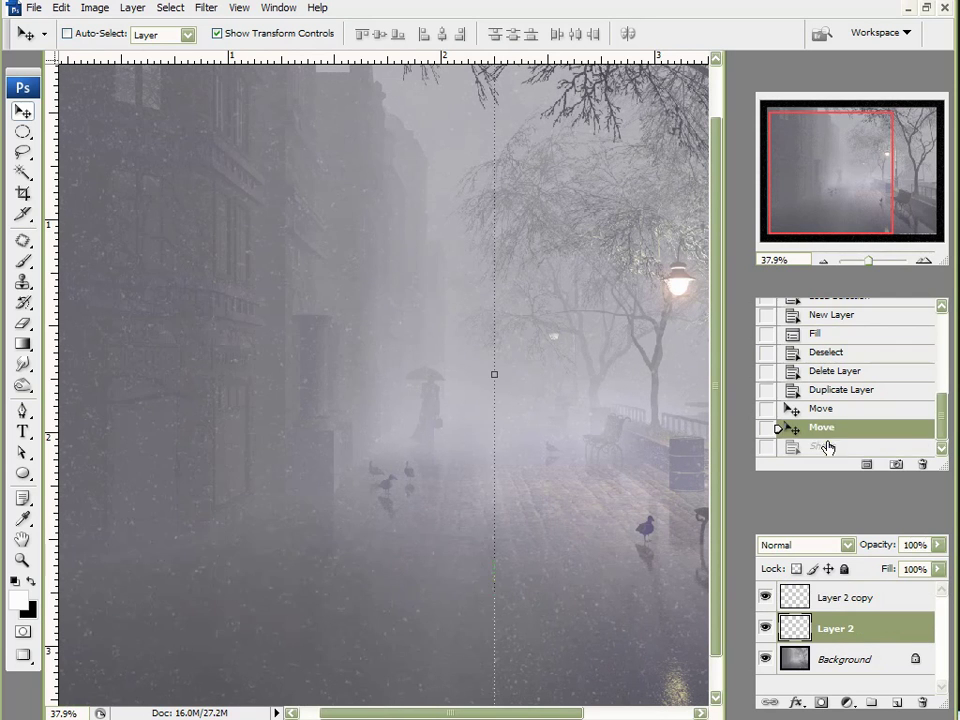
left_click(826, 447)
left_click(826, 428)
left_click(815, 447)
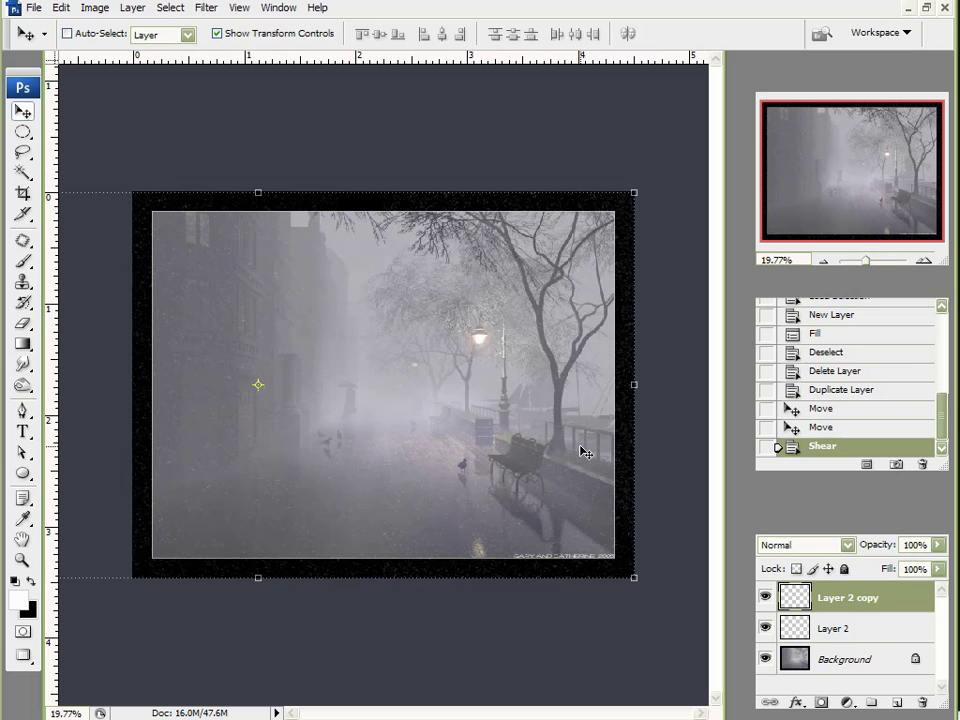
Repeat the Shear filter with the same settings on Layer 2
left_click(837, 630)
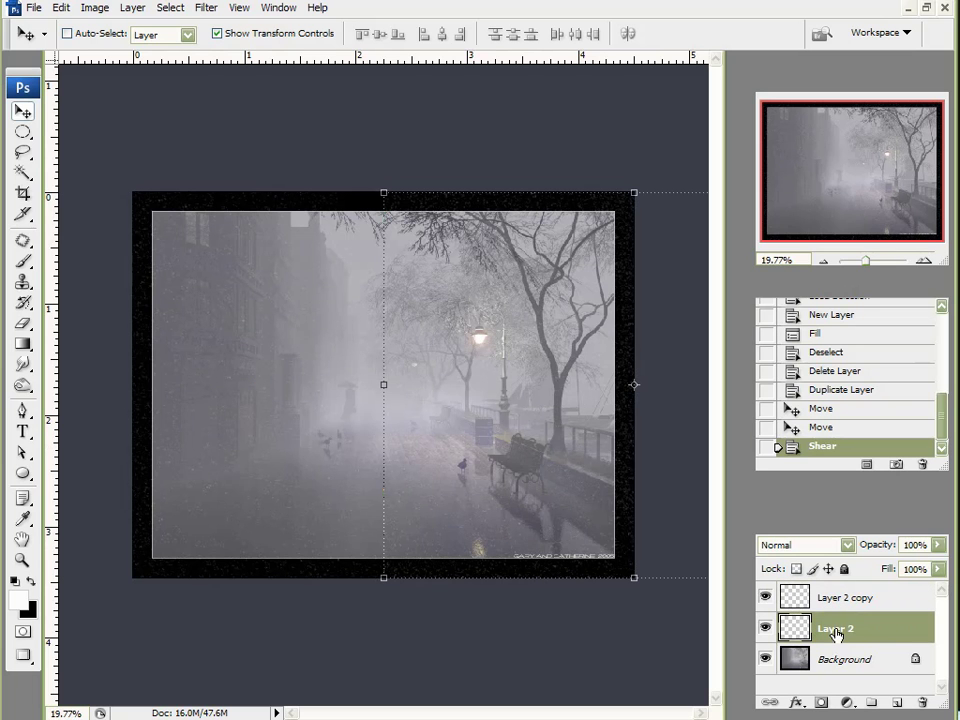
left_click(206, 7)
left_click(212, 27)
scroll(611, 499, "down", 5)
scroll(611, 499, "up", 5)
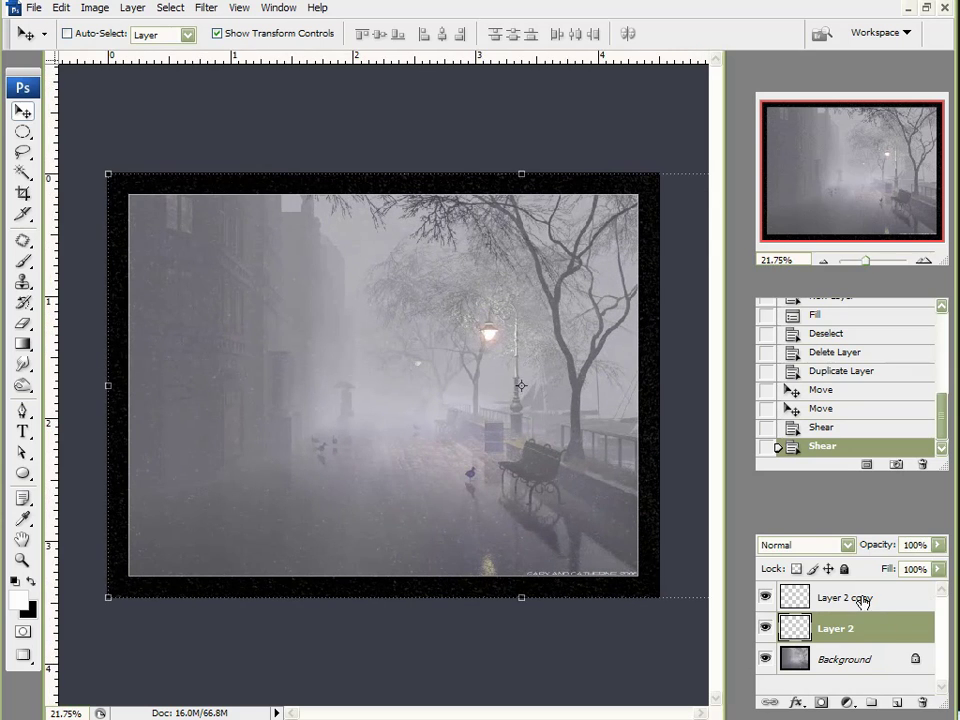
Select Layer 2 copy and examine the sheared specks up close across the street picture
left_click(862, 605)
scroll(422, 457, "up", 3)
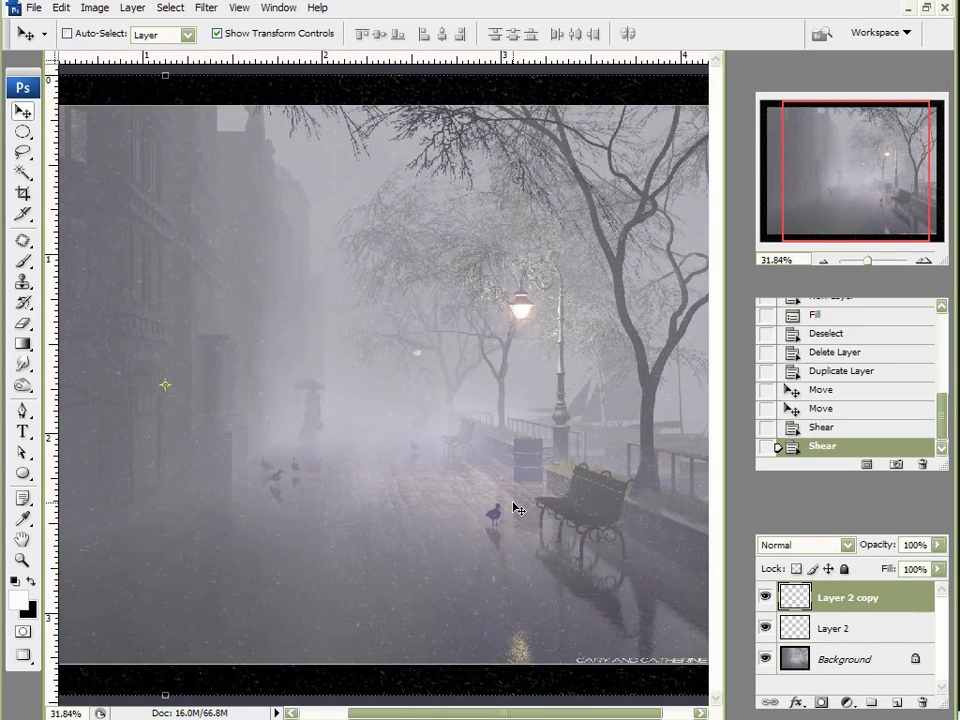
scroll(516, 508, "up", 2)
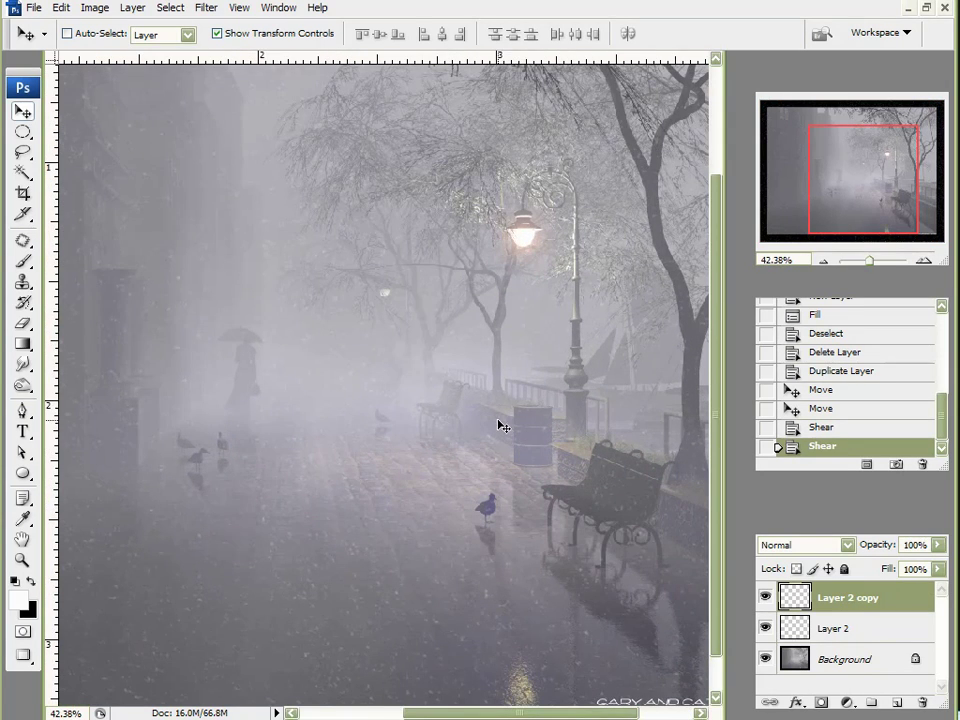
scroll(510, 422, "down", 1)
left_click_drag(852, 181, 813, 175)
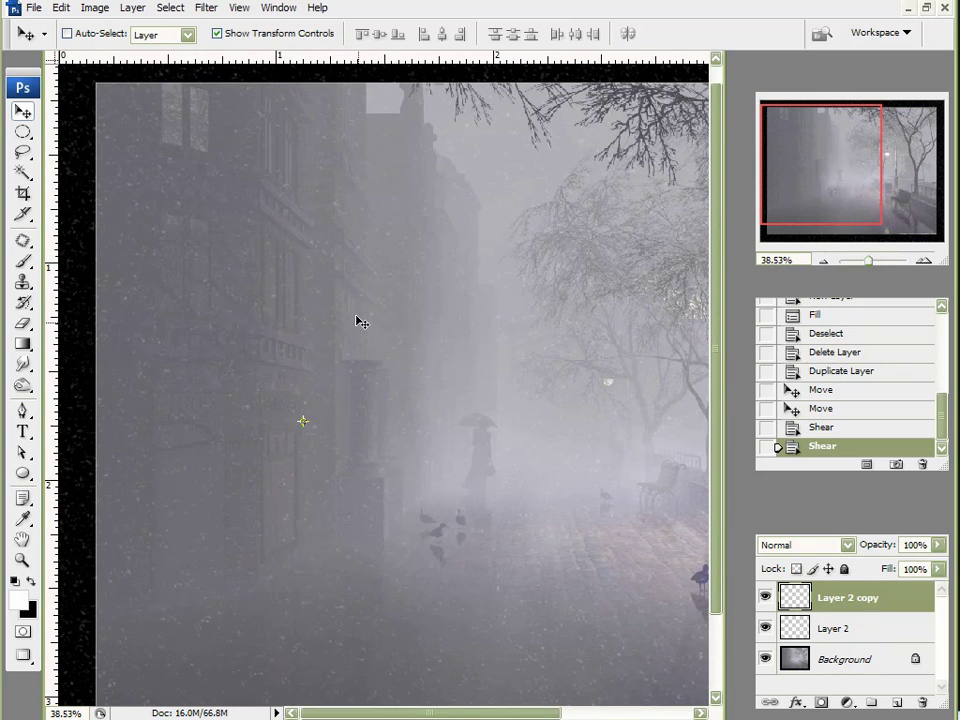
scroll(391, 381, "down", 2)
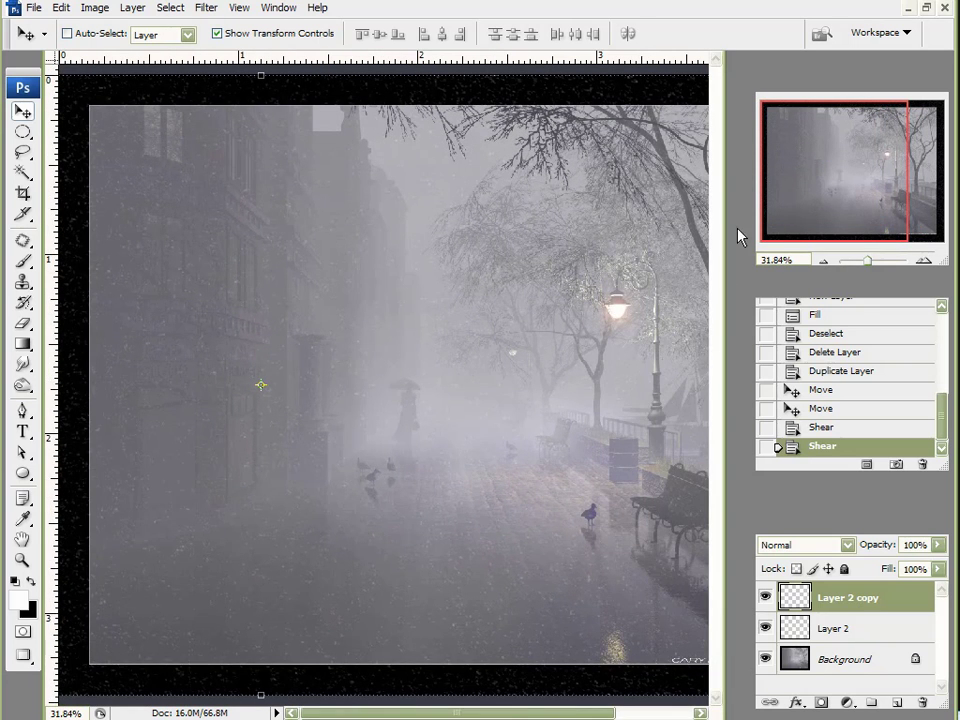
mouse_move(821, 186)
left_mouse_down()
mouse_move(846, 189)
mouse_move(819, 193)
left_mouse_up()
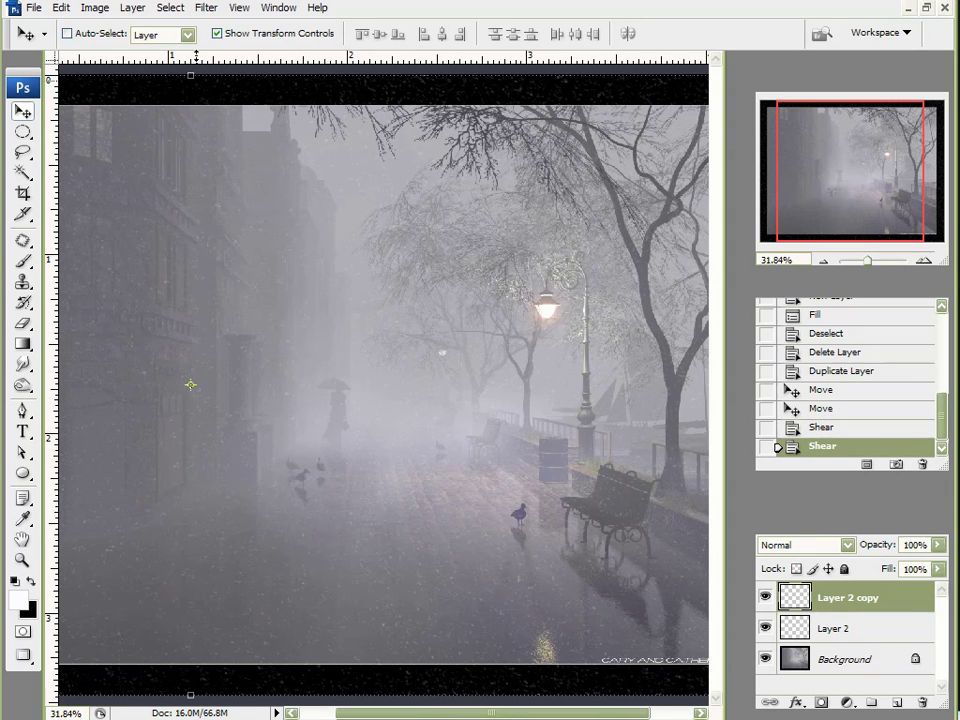
scroll(453, 433, "down", 5)
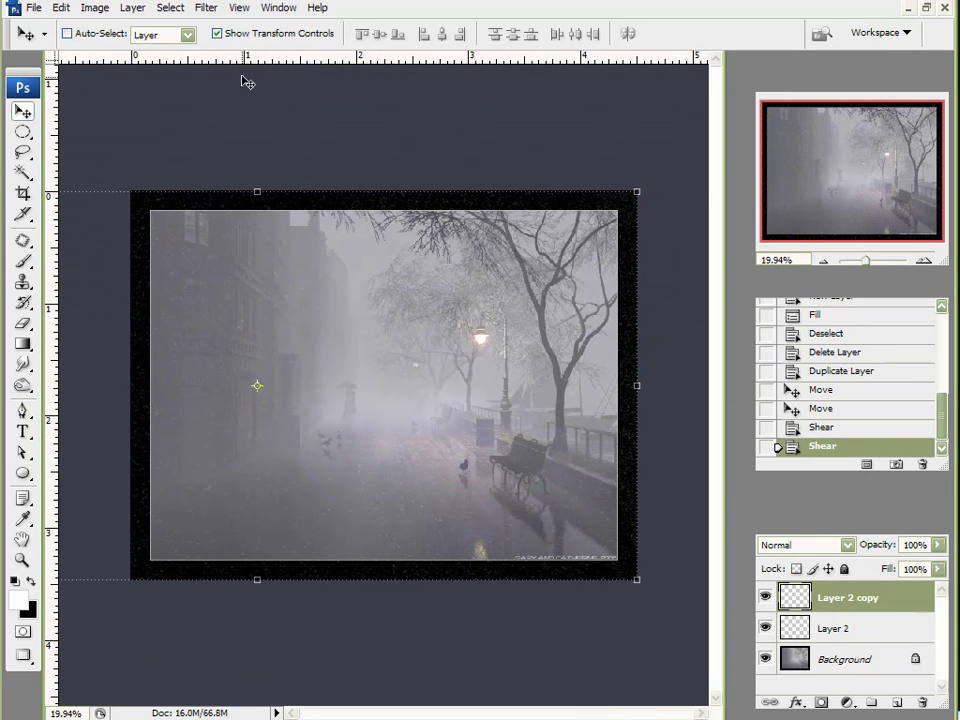
Repeat the Shear filter on Layer 2 copy and compare its specks with the previous history state
left_click(205, 8)
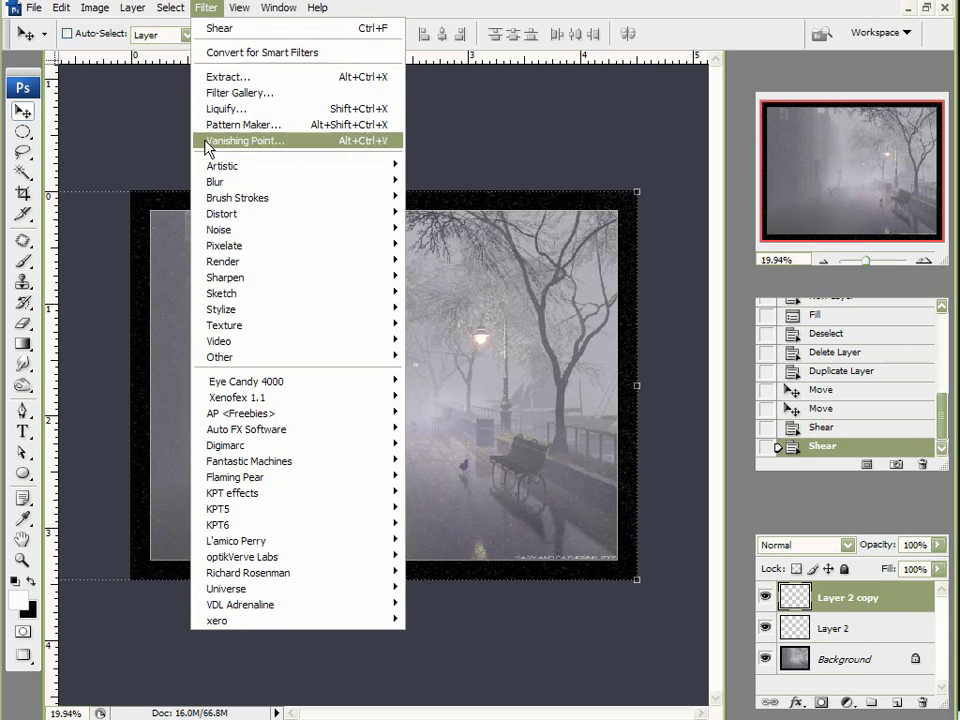
left_click(216, 30)
scroll(285, 414, "up", 2)
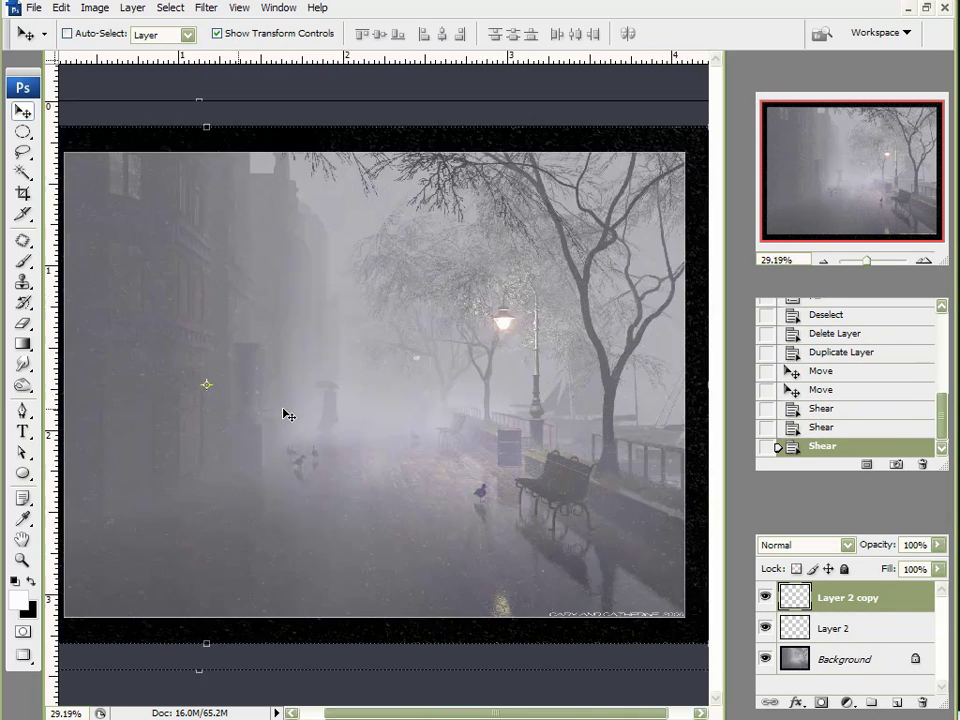
scroll(285, 414, "left", 3)
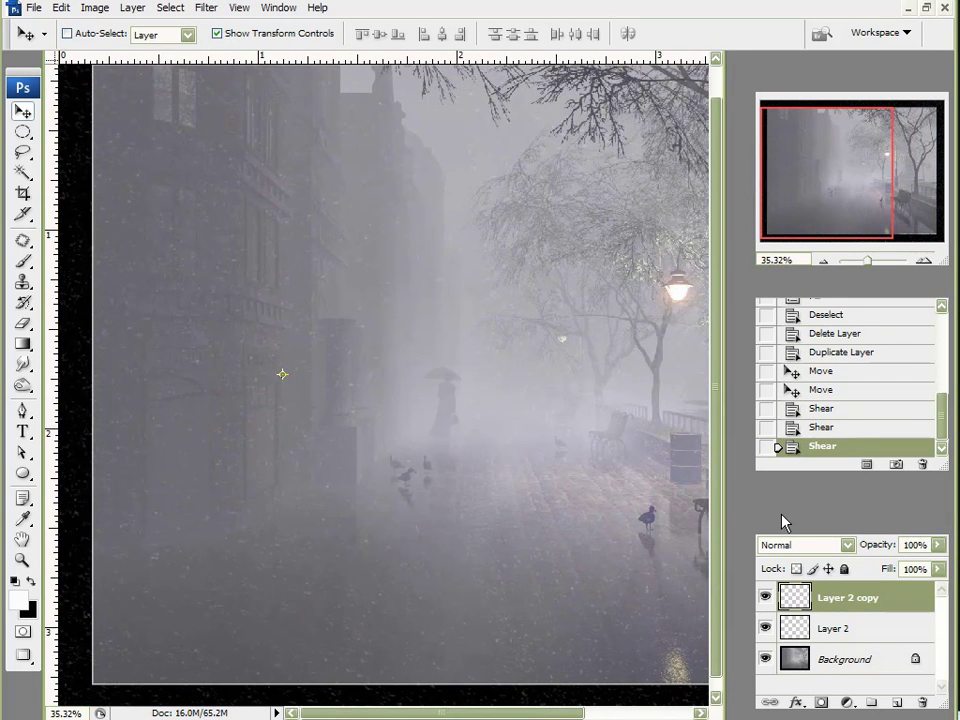
left_click(827, 427)
left_click(827, 446)
Repeat the Shear filter with the same settings once more on Layer 2 and inspect the bench side of the picture
left_click(857, 628)
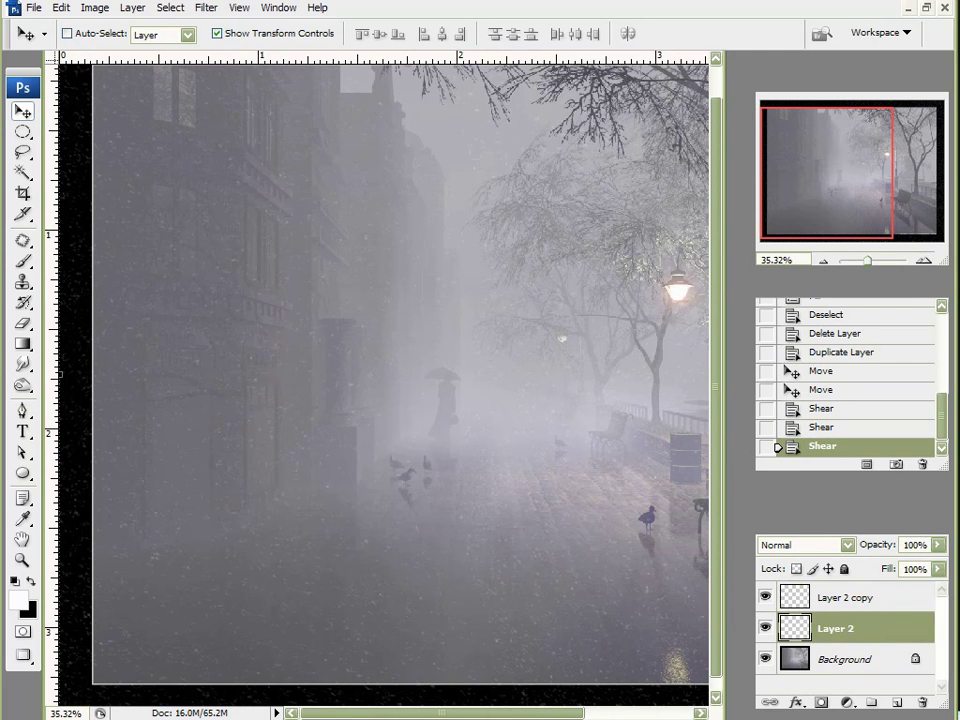
left_click(207, 8)
left_click(209, 28)
left_click(910, 162)
left_click_drag(913, 163, 913, 171)
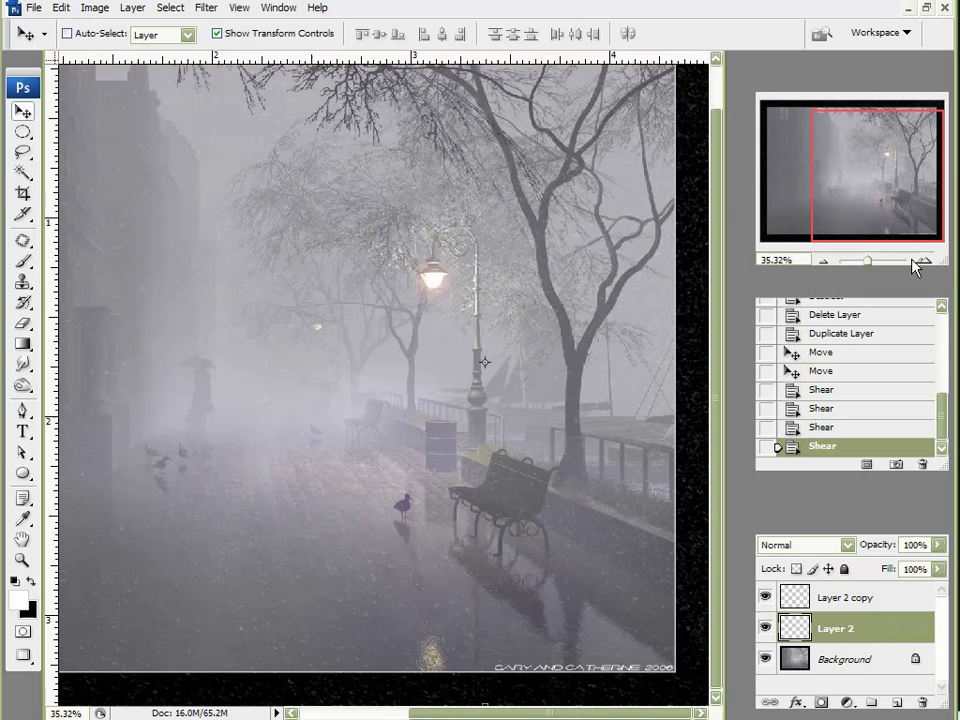
Examine the twice-sheared specks of both layers across the street picture, close up and as a whole
left_click(853, 598)
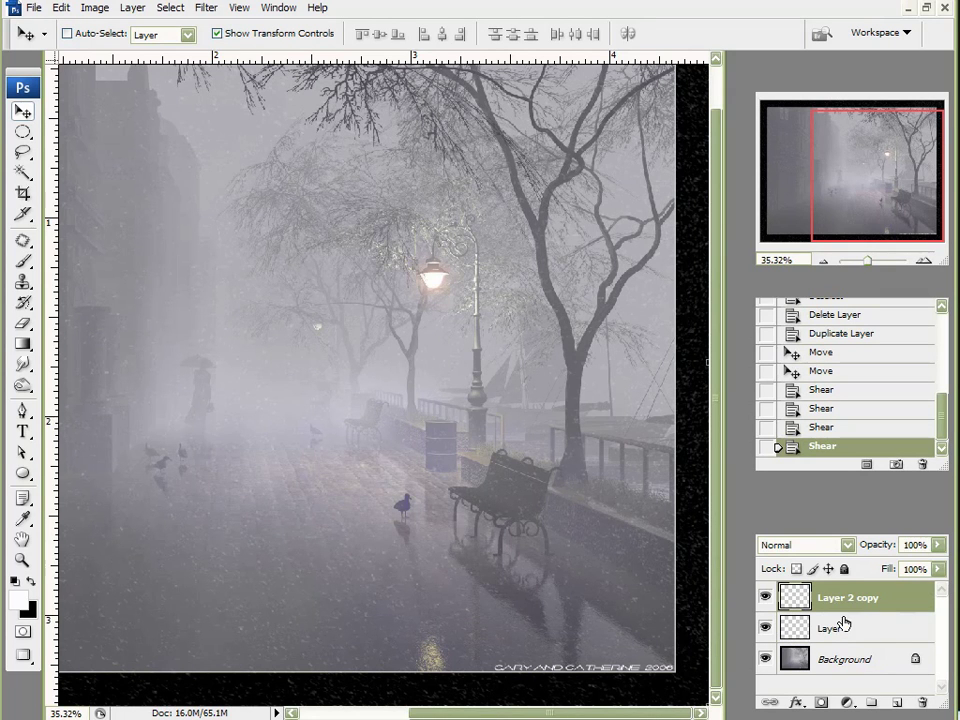
key("alt+bracketleft")
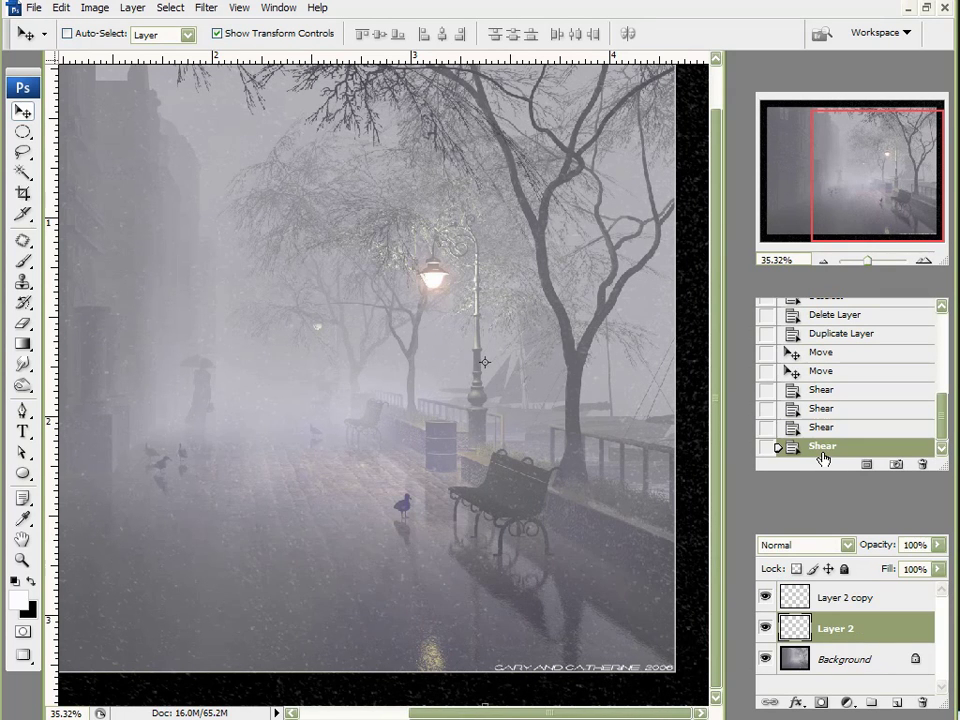
key("ctrl+0")
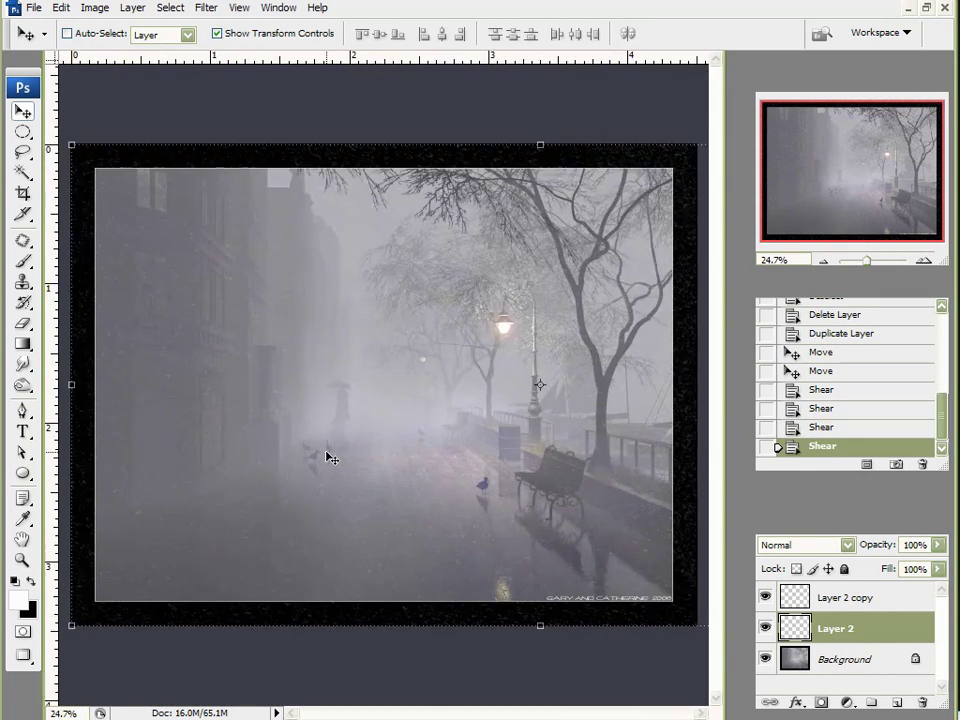
scroll(378, 332, "down", 3)
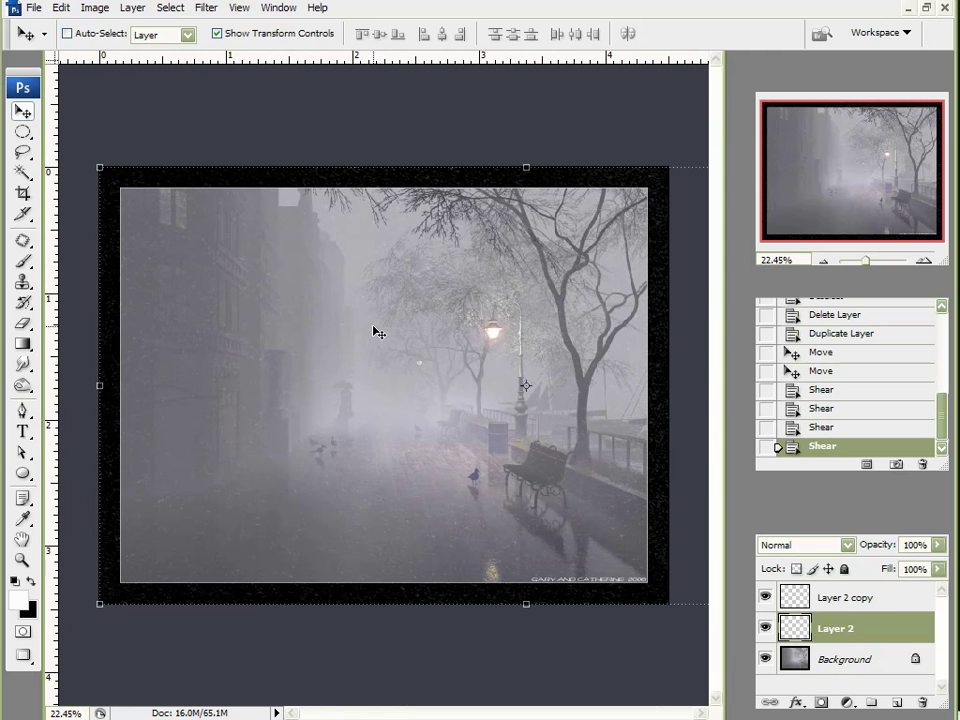
scroll(322, 307, "up", 4)
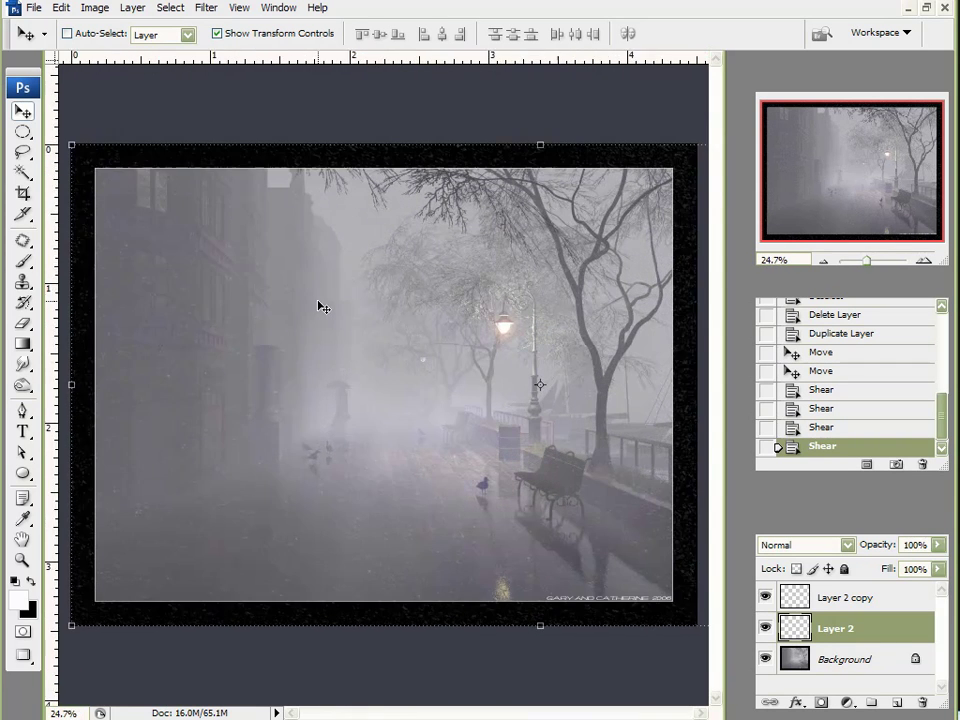
scroll(195, 377, "up", 1)
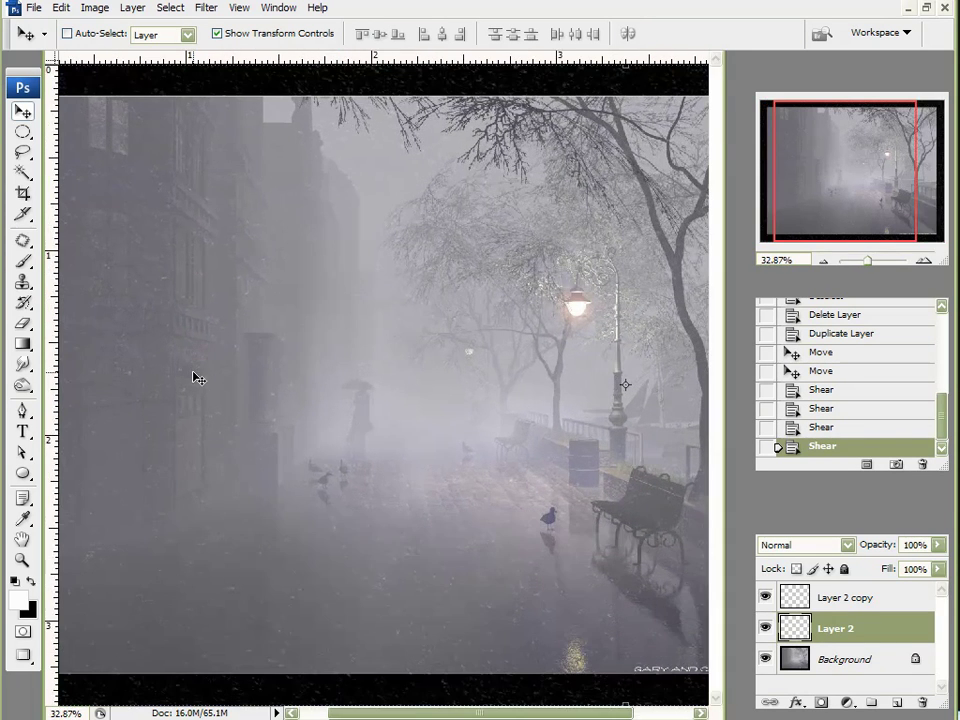
scroll(197, 430, "up", 1)
scroll(197, 455, "up", 3)
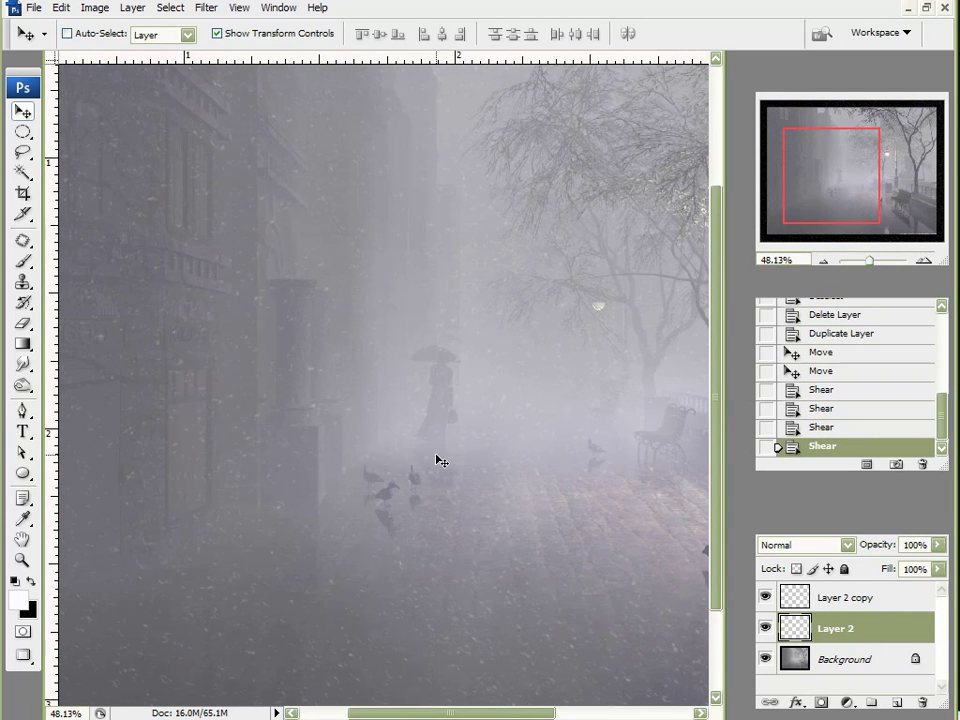
scroll(491, 409, "down", 1)
scroll(496, 409, "down", 9)
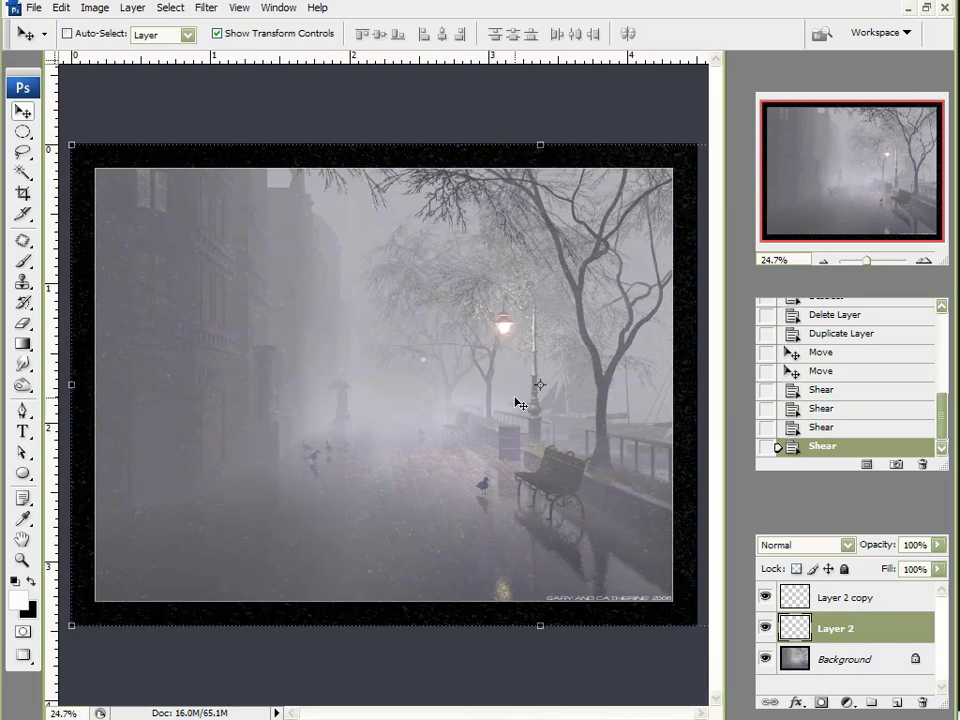
scroll(620, 447, "down", 2)
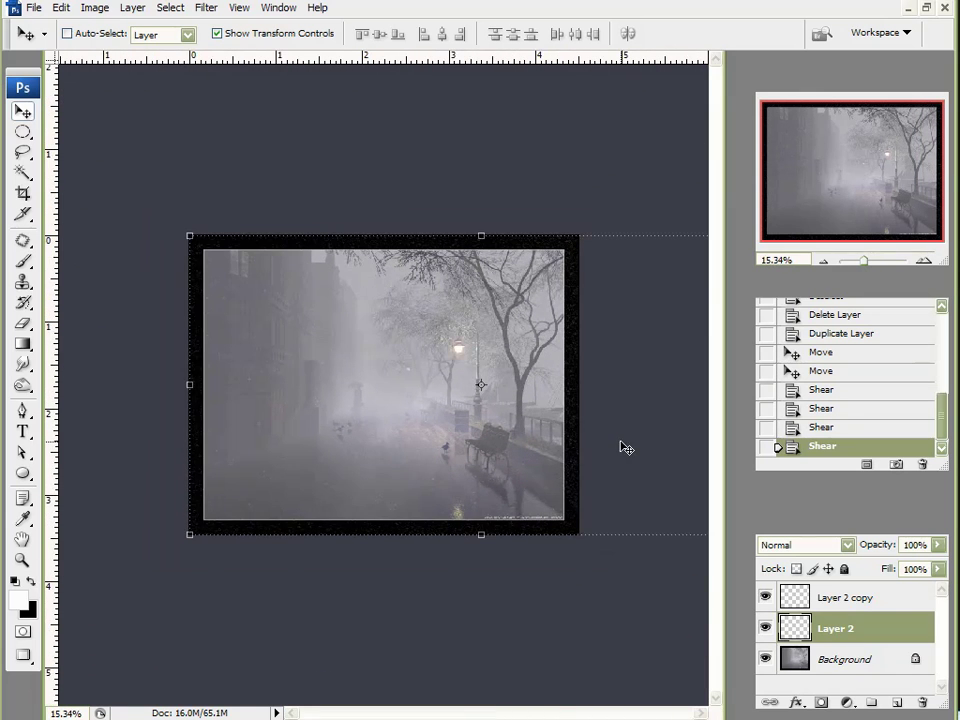
Duplicate Layer 2 copy and move the duplicate sideways so that its specks extend past both sides of the picture
left_click(918, 601)
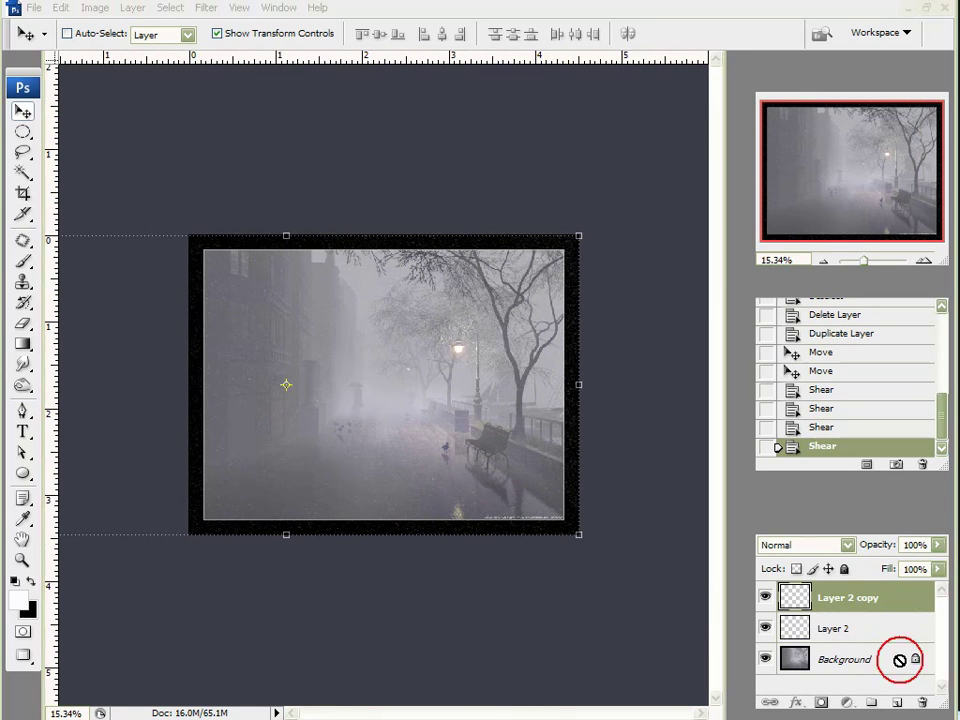
key("ctrl+j")
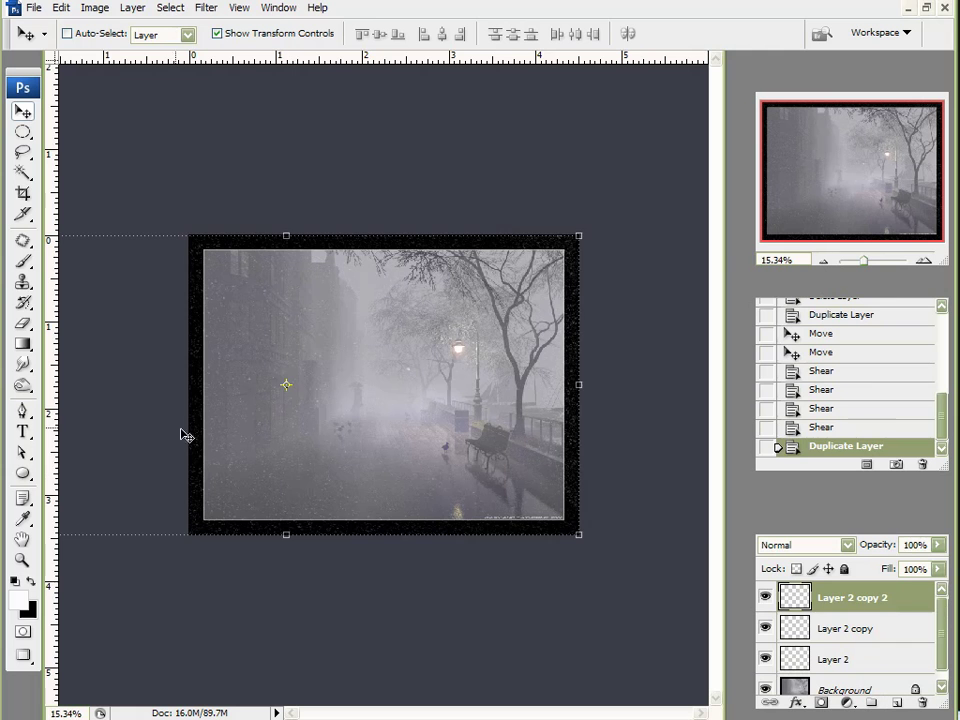
left_click_drag(169, 429, 400, 441)
left_click_drag(646, 481, 501, 448)
left_click_drag(612, 465, 615, 472)
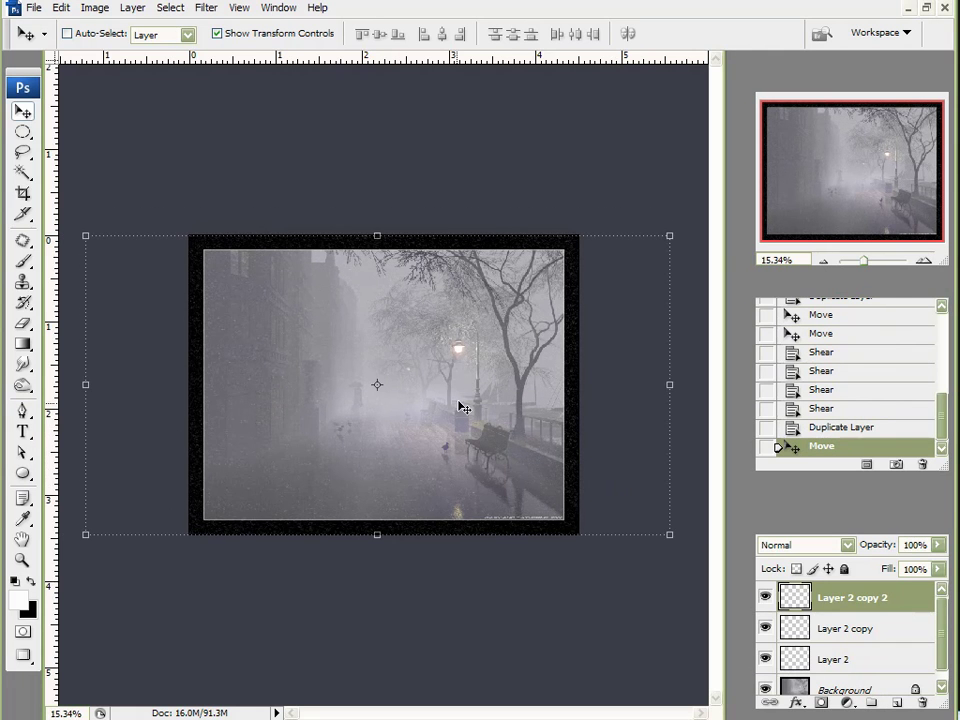
Scale the duplicated speck layer well beyond the canvas, to 162.3% width and 284.4% height, for larger flakes
key("ctrl+minus")
key("ctrl+minus")
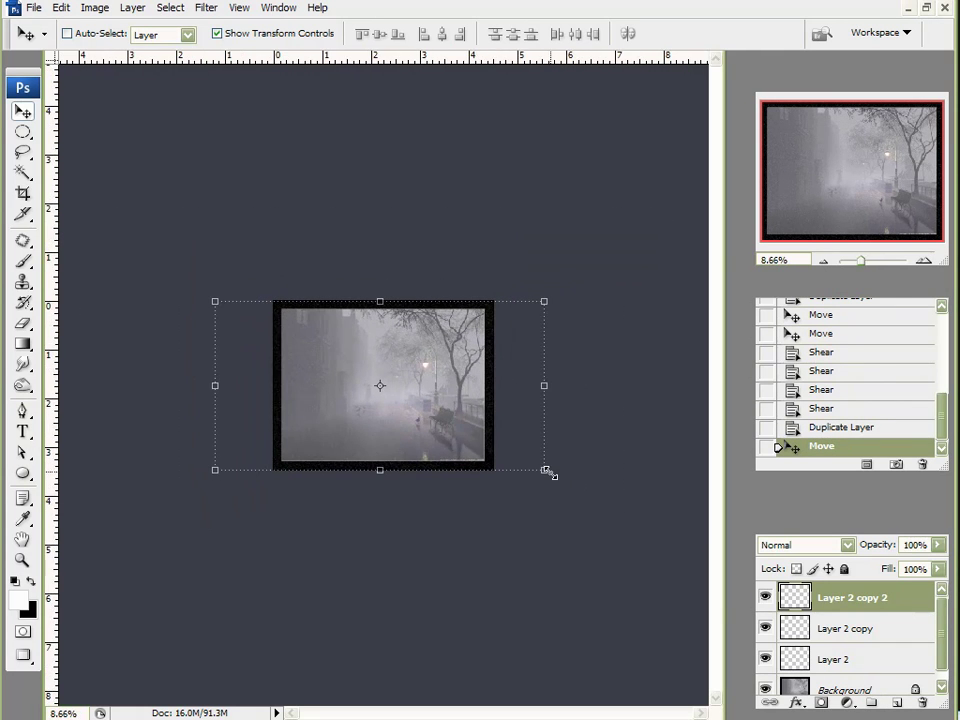
left_click_drag(546, 470, 697, 703)
left_click_drag(214, 300, 165, 221)
key("ctrl+plus")
left_click_drag(432, 610, 410, 461)
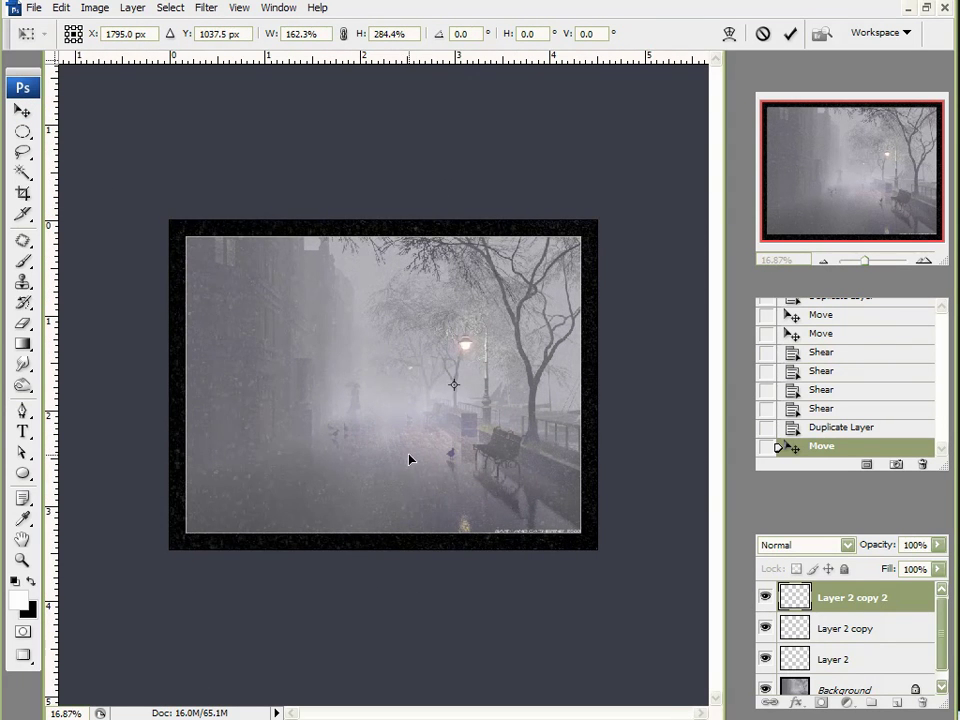
Reposition the enlarged speck layer so its flakes spread well over the street scene, and apply the transform
key("ctrl+plus")
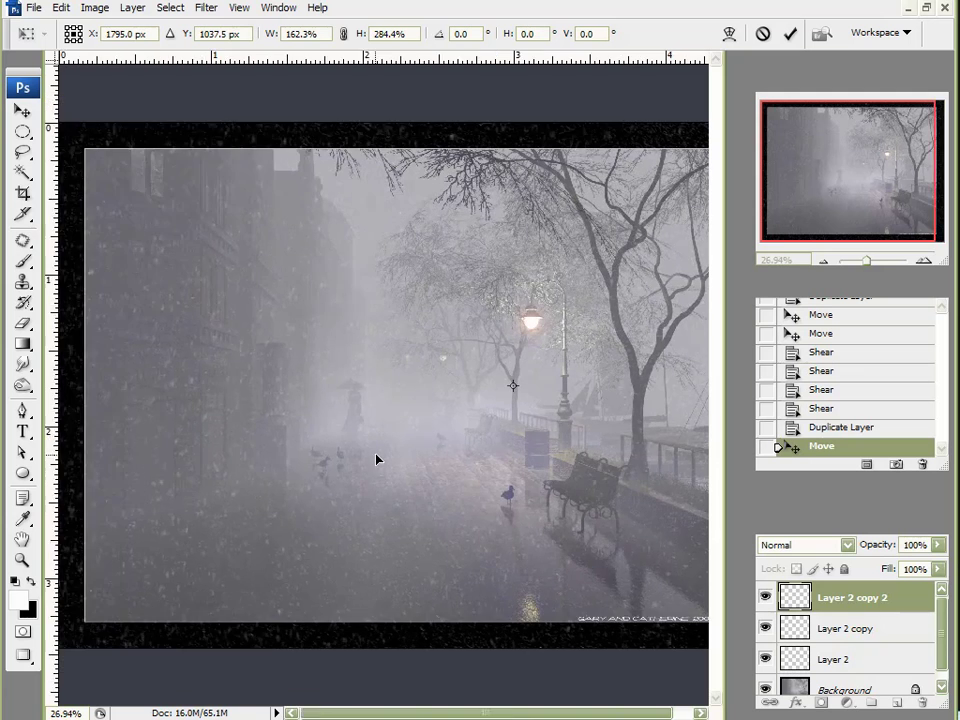
key("ctrl+minus")
left_click_drag(317, 510, 337, 423)
left_click_drag(370, 543, 368, 380)
left_click_drag(348, 478, 250, 589)
left_click_drag(596, 390, 450, 668)
left_click_drag(372, 312, 391, 489)
left_click_drag(490, 357, 437, 422)
left_click_drag(409, 467, 410, 431)
left_click(790, 33)
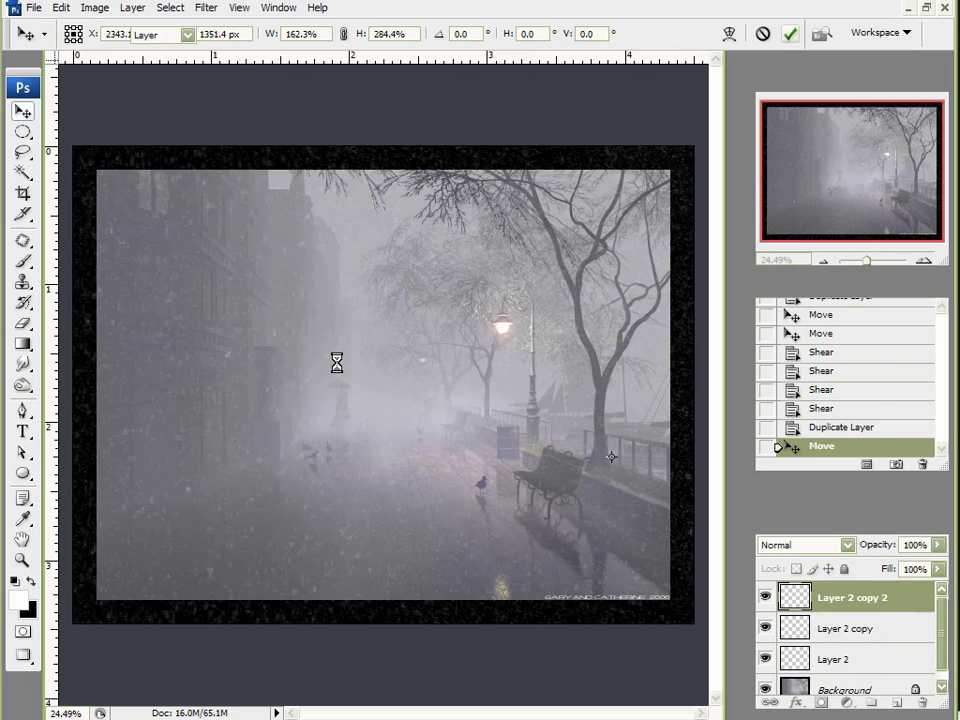
Crop the image to the full canvas bounds to discard the layer content hanging outside the picture
key("ctrl+0")
scroll(338, 378, "down", 2)
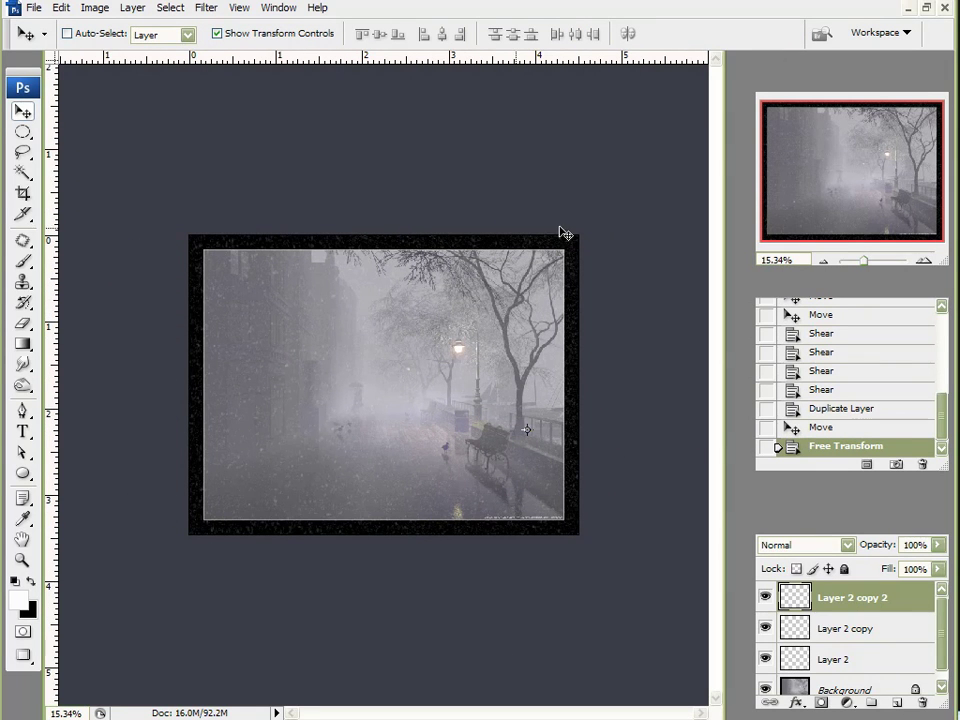
left_click(20, 195)
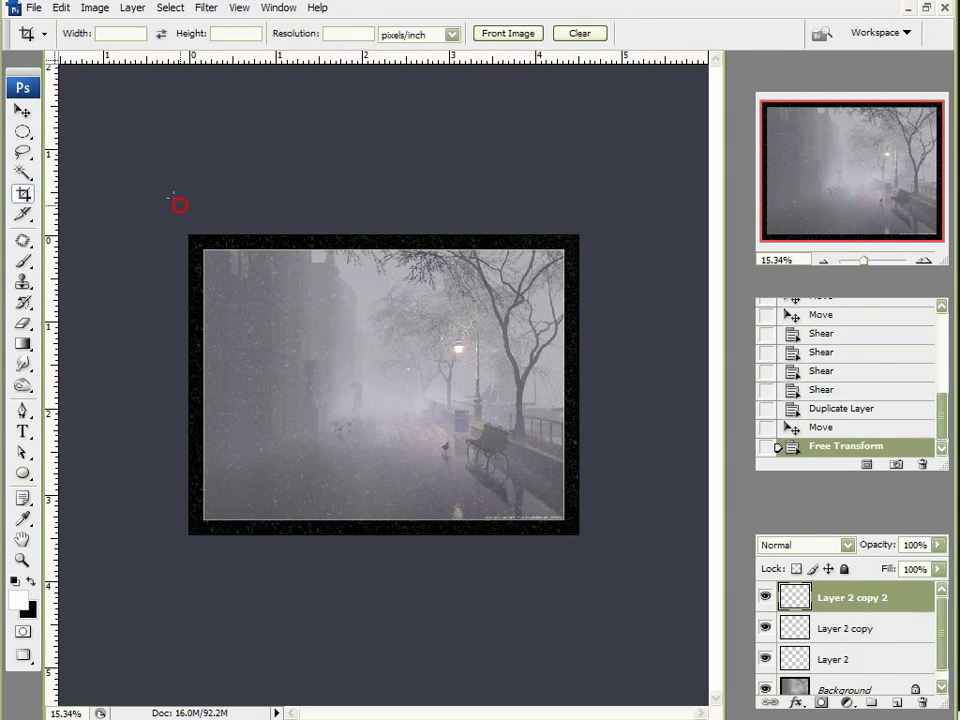
left_click_drag(158, 182, 580, 535)
left_click(789, 36)
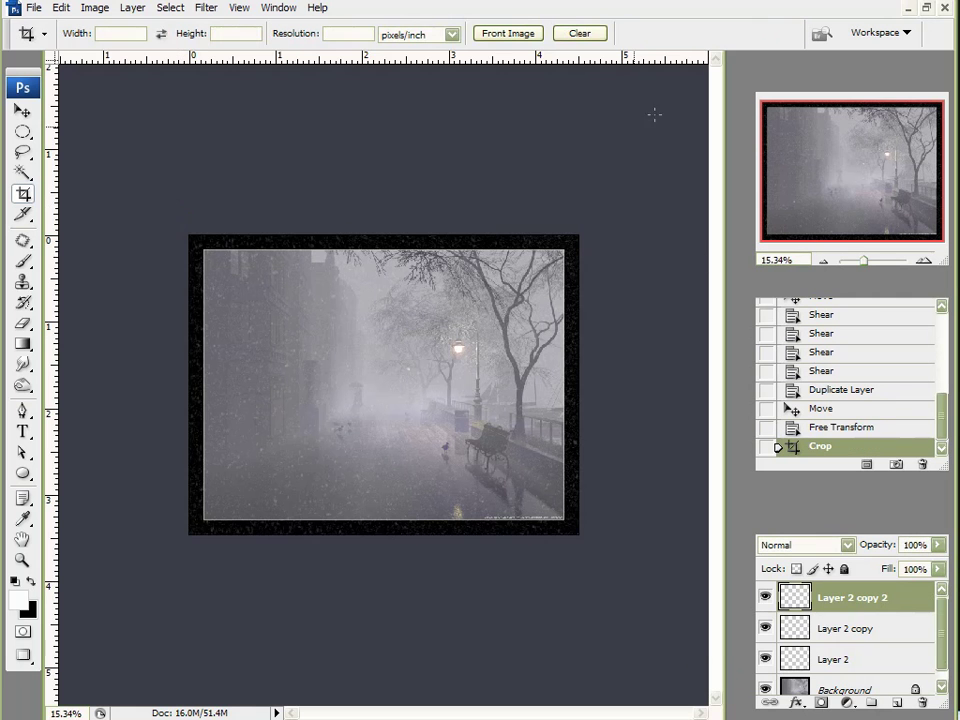
key("ctrl+0")
Try moving Layer 2 copy 2 upward to check its cropped edges, and revert to the Crop history state
left_click(21, 111)
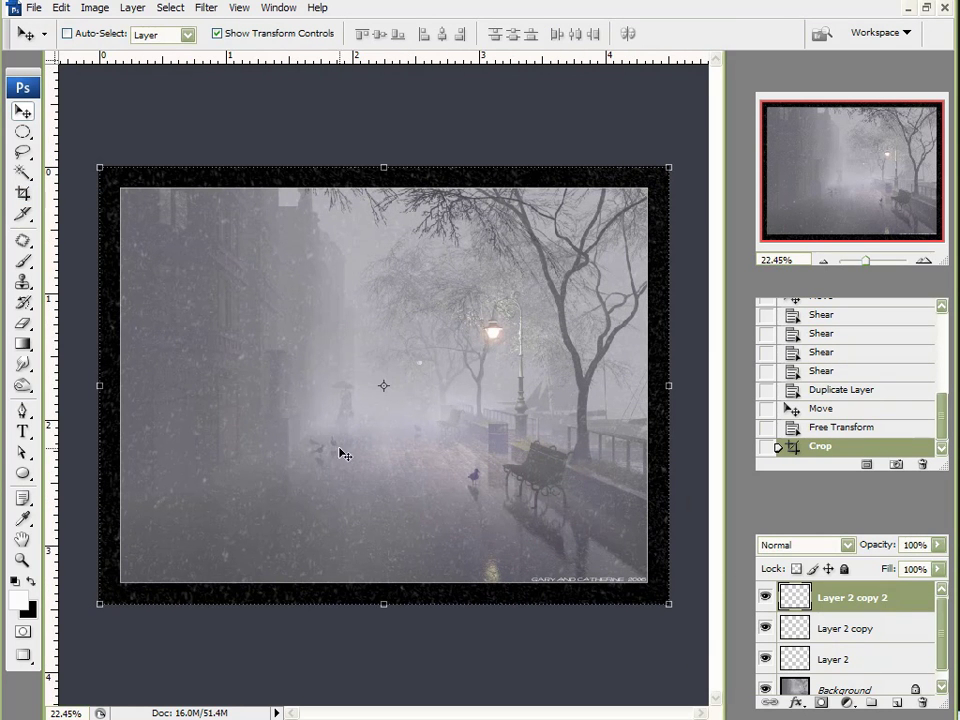
left_click(296, 463)
left_click_drag(279, 433, 268, 384)
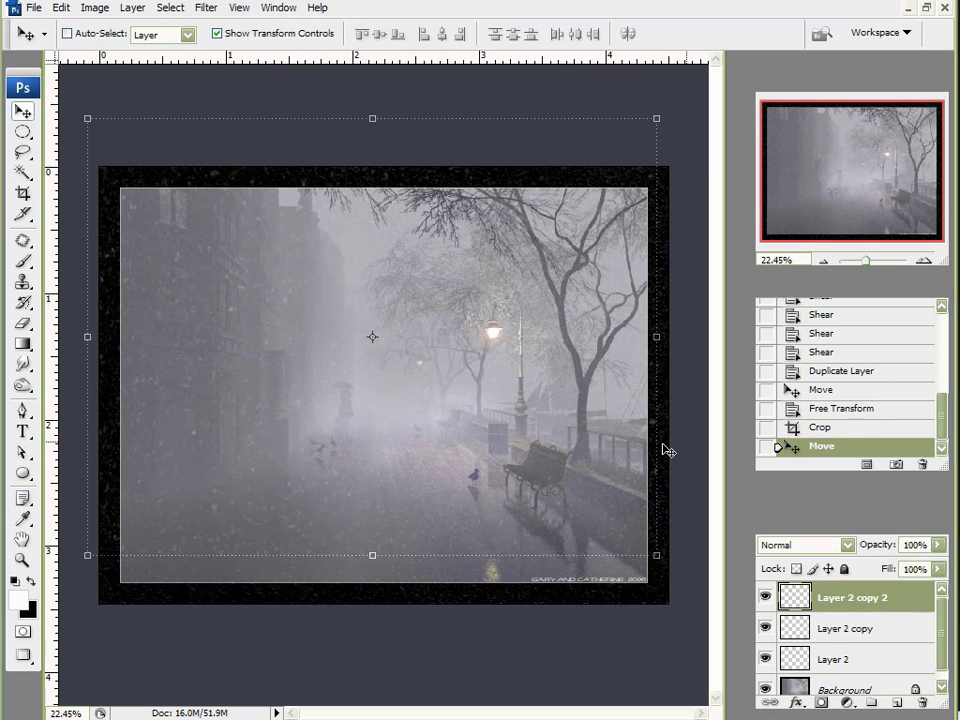
left_click(790, 428)
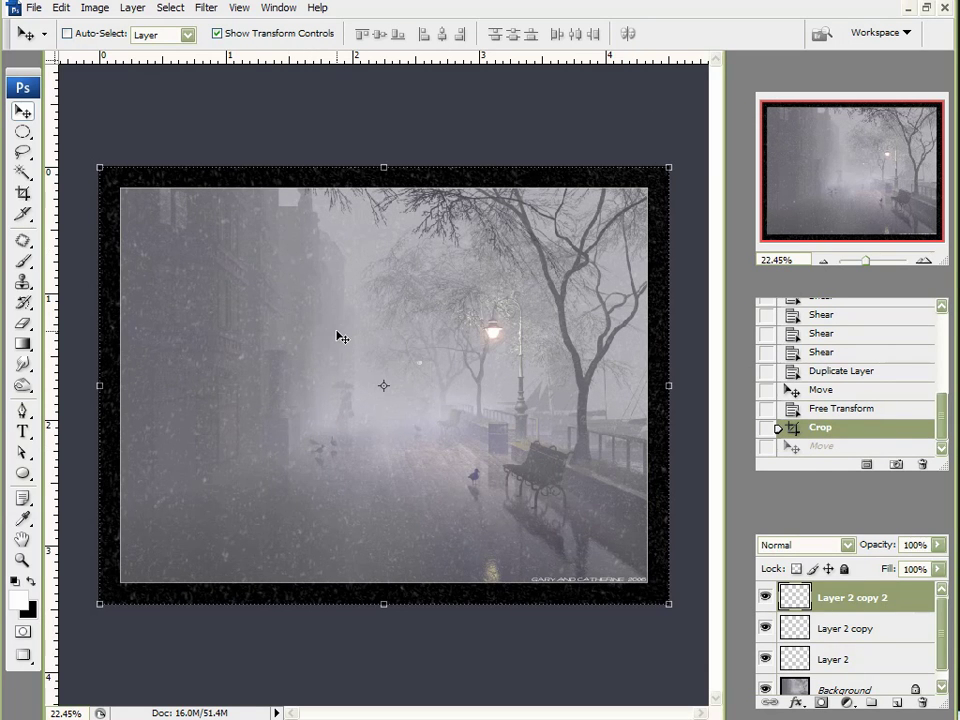
Add a layer mask to Layer 2 copy 2 and render Clouds into it to vary the snow's density
left_click(822, 705)
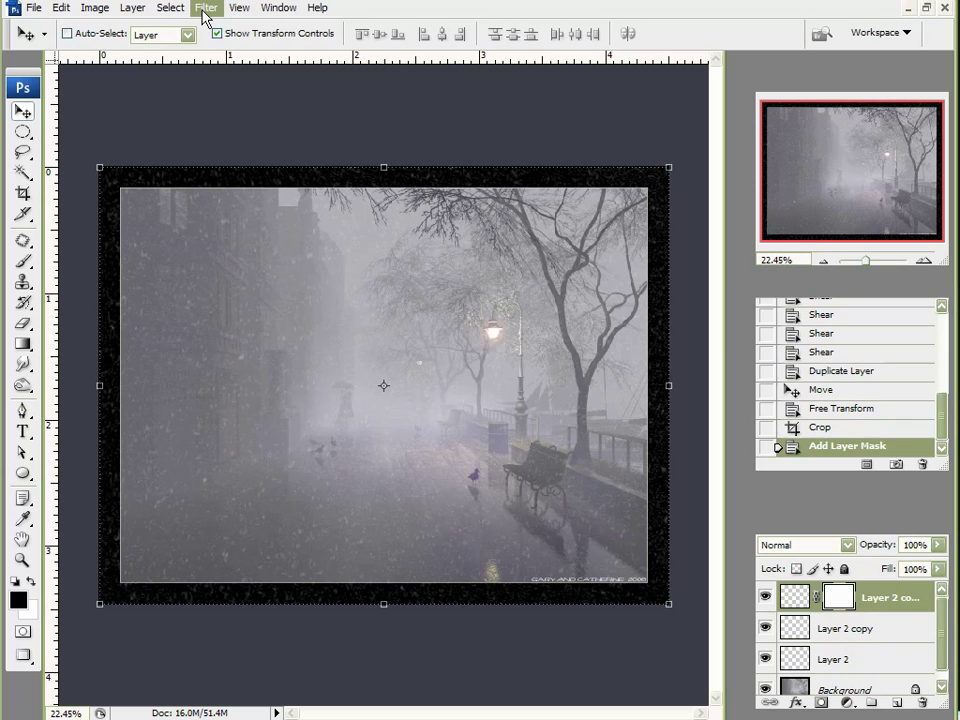
left_click(203, 11)
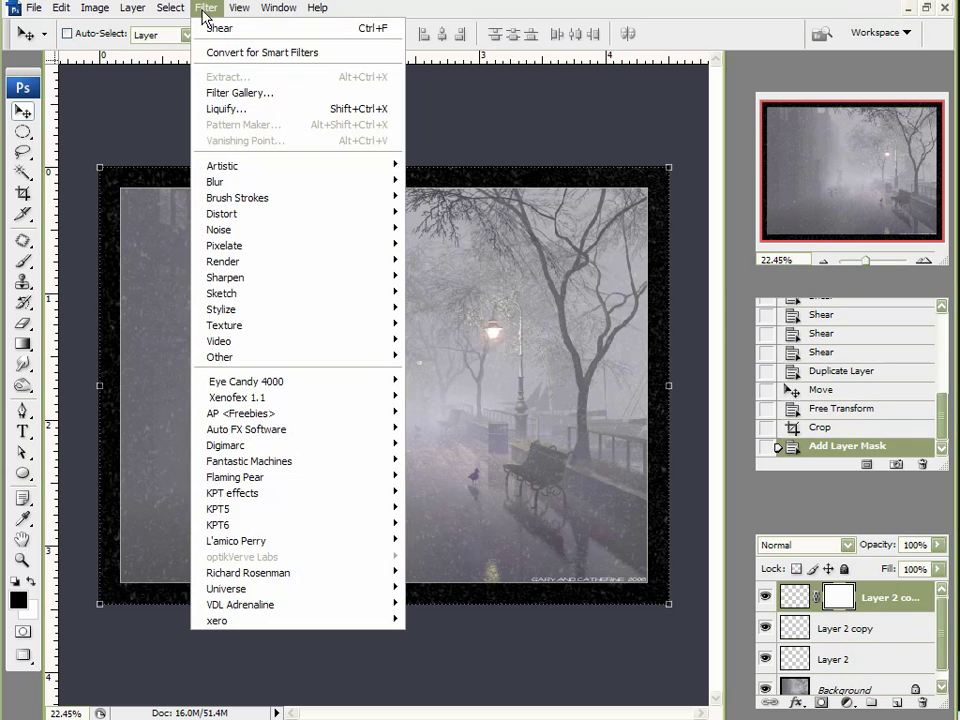
mouse_move(243, 267)
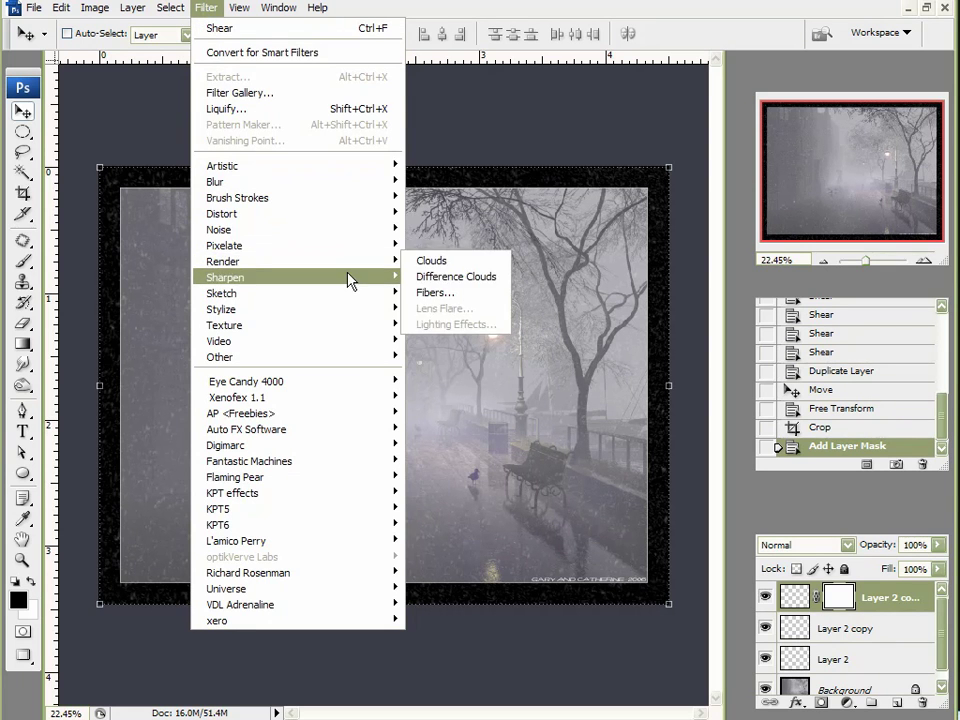
left_click(476, 201)
scroll(235, 460, "up", 2)
scroll(235, 460, "down", 1)
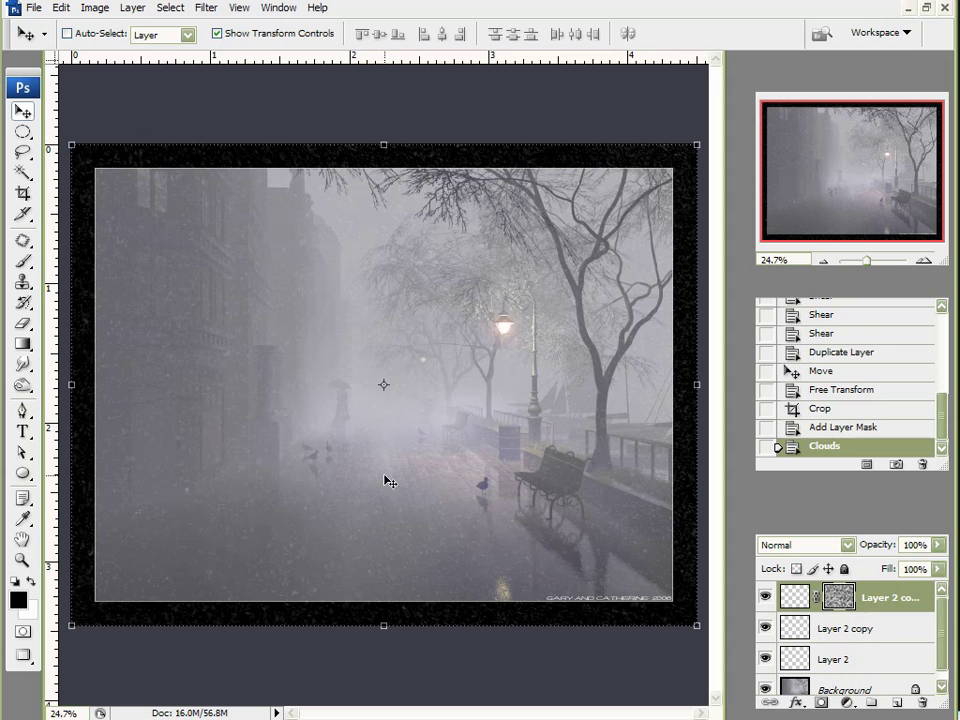
Compare the snow with and without the cloud mask by repeatedly disabling and enabling the layer mask
left_click(838, 597, "shift")
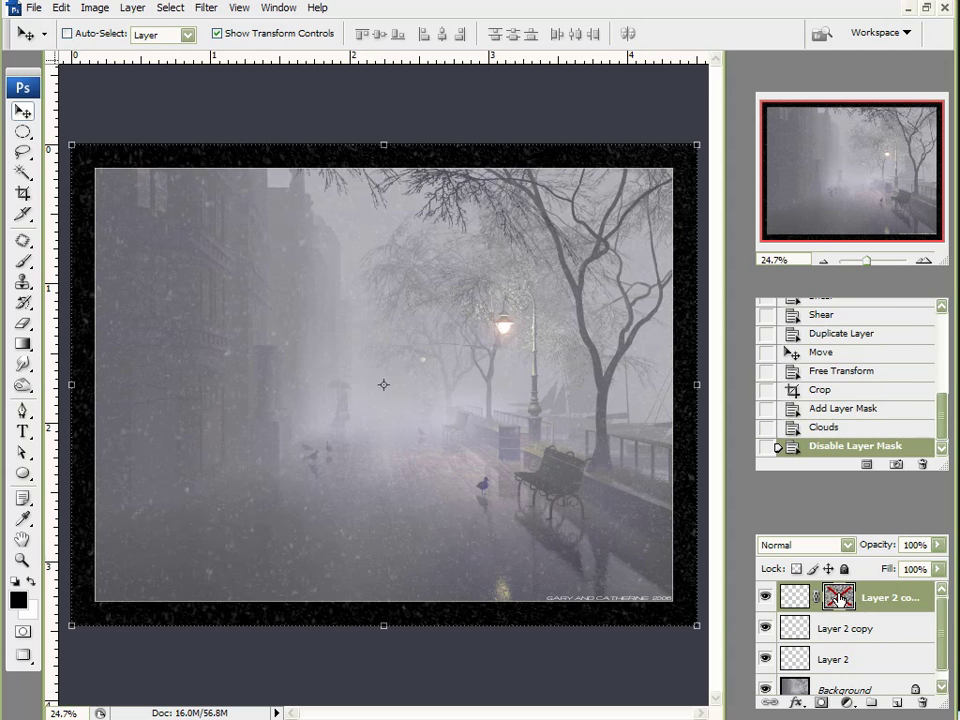
left_click(838, 597, "shift")
left_click(838, 597, "shift")
left_click(839, 598, "shift")
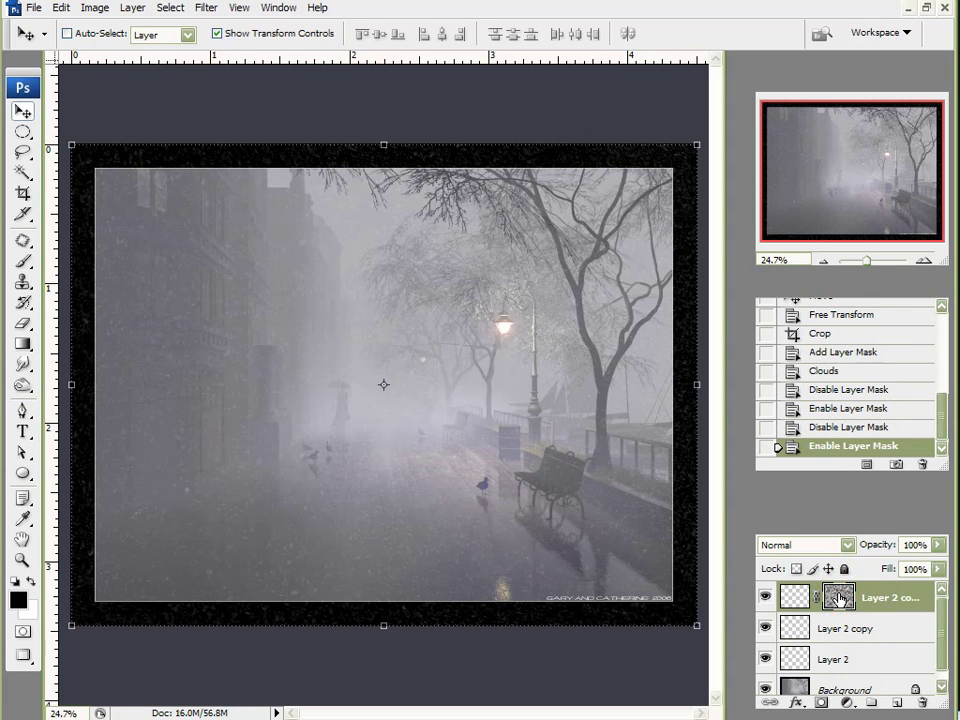
left_click(838, 597, "shift")
left_click(838, 597, "shift")
left_click(838, 597, "shift")
left_click(838, 597, "shift")
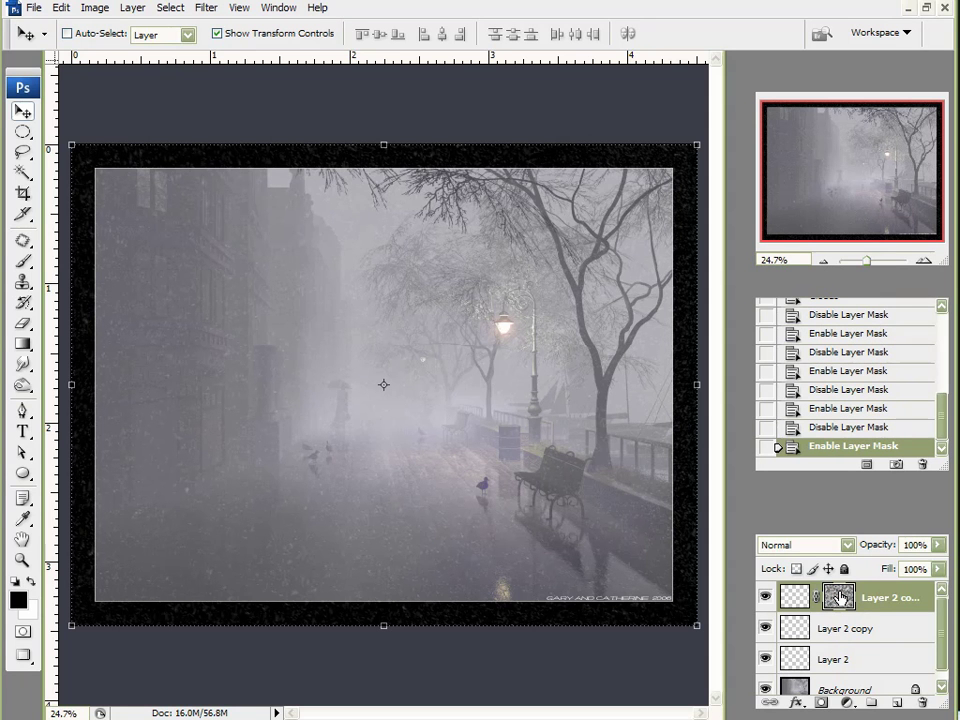
Switch to full-screen display and review the snow effect over the whole picture
key("ctrl+0")
scroll(421, 550, "down", 3)
key("f")
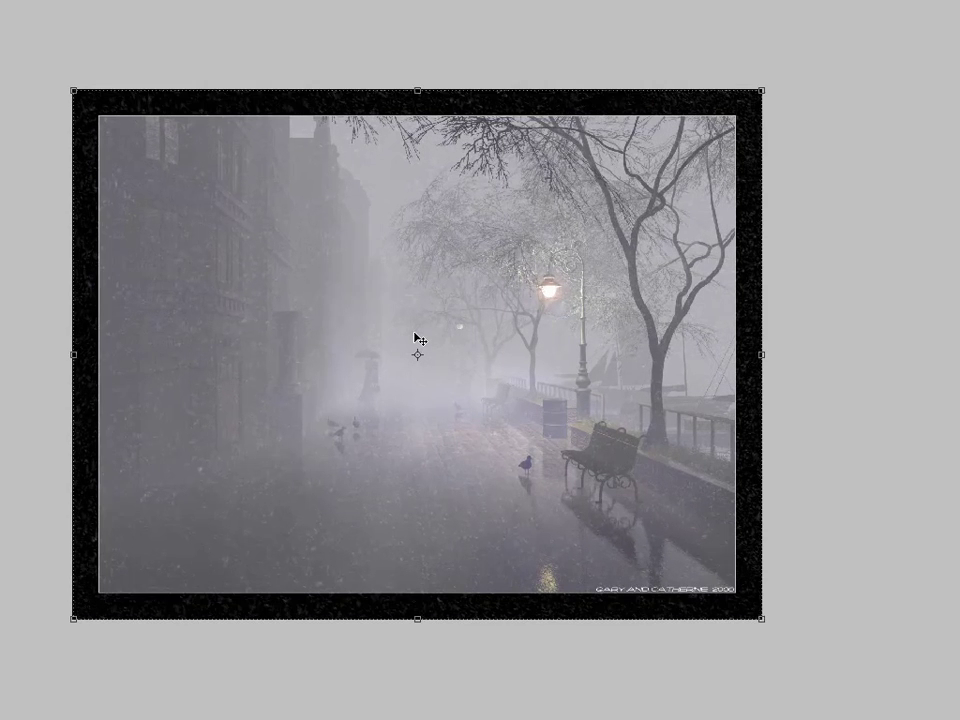
Review the snow against the black full-screen background and return to the standard display mode
scroll(416, 338, "up", 1)
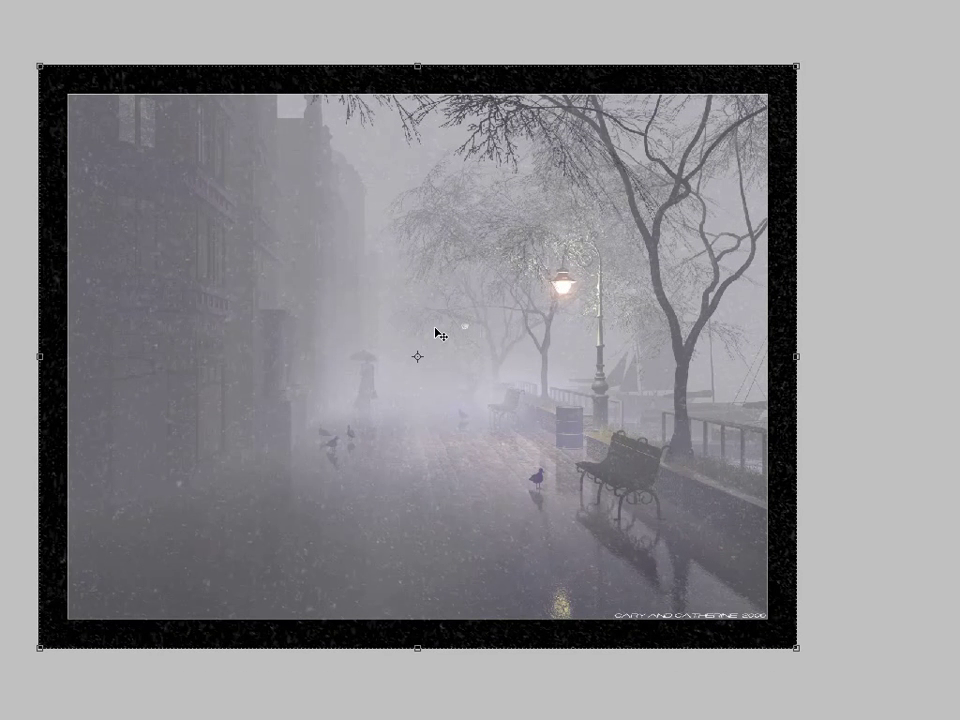
key("f")
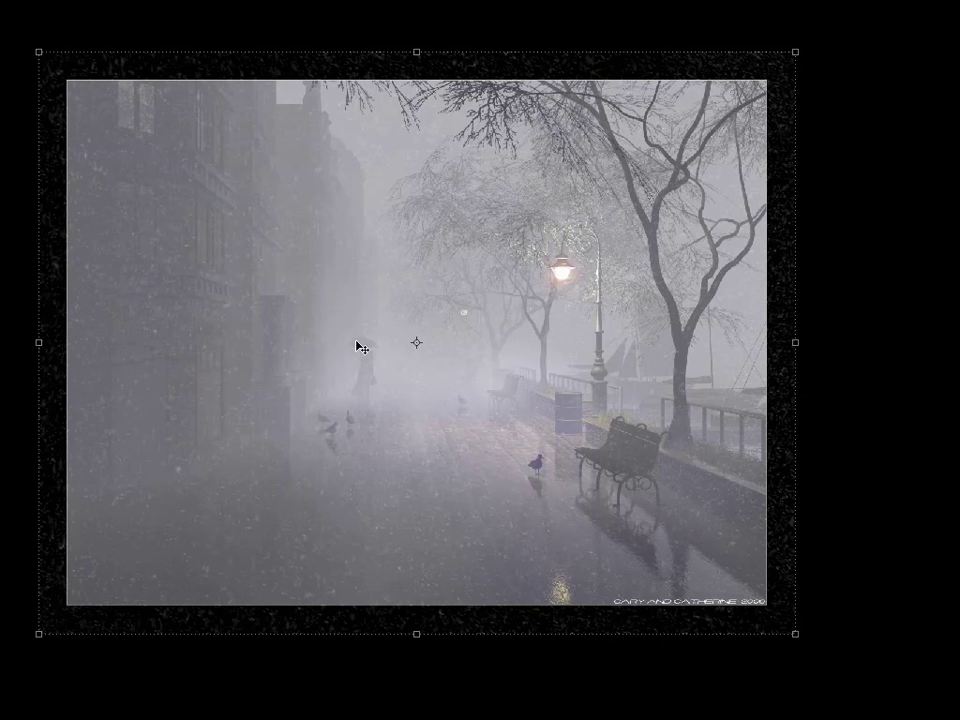
key("f")
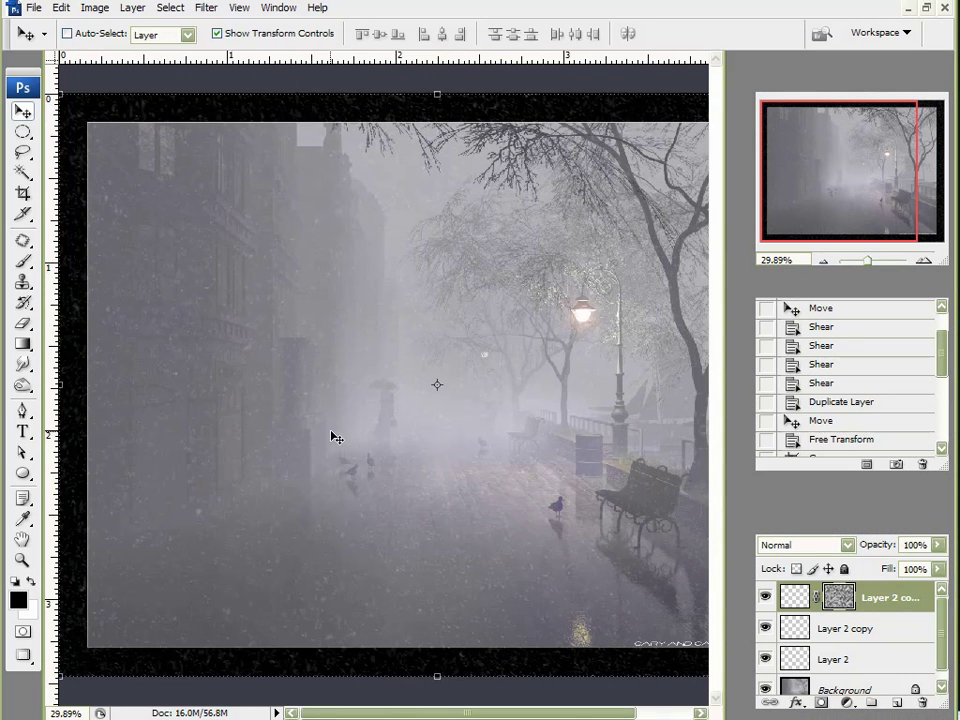
scroll(329, 437, "down", 2)
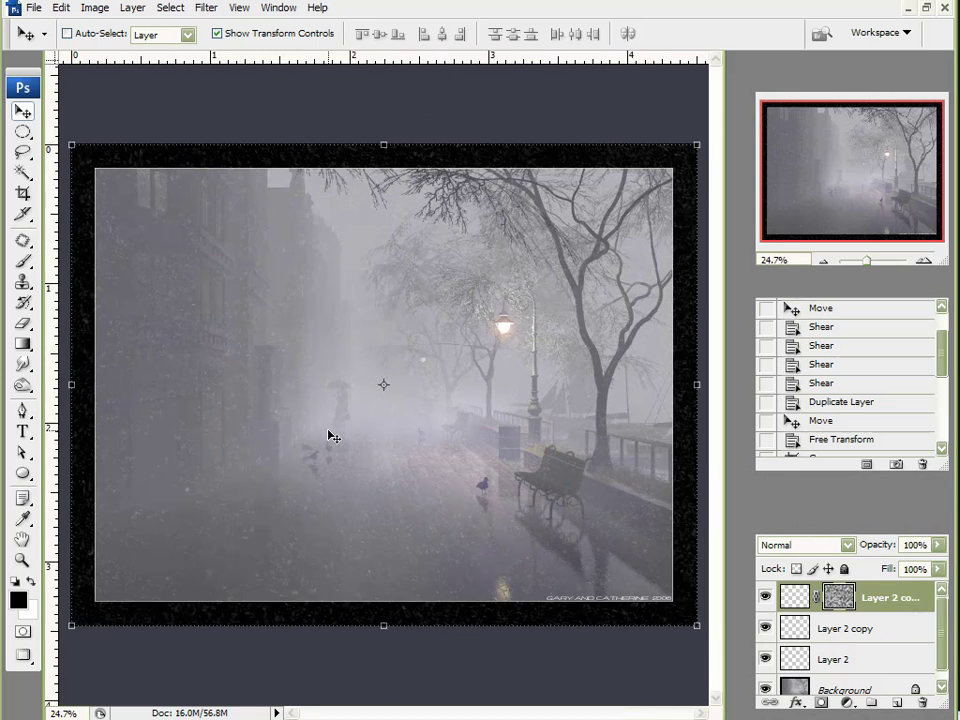
scroll(327, 437, "up", 1)
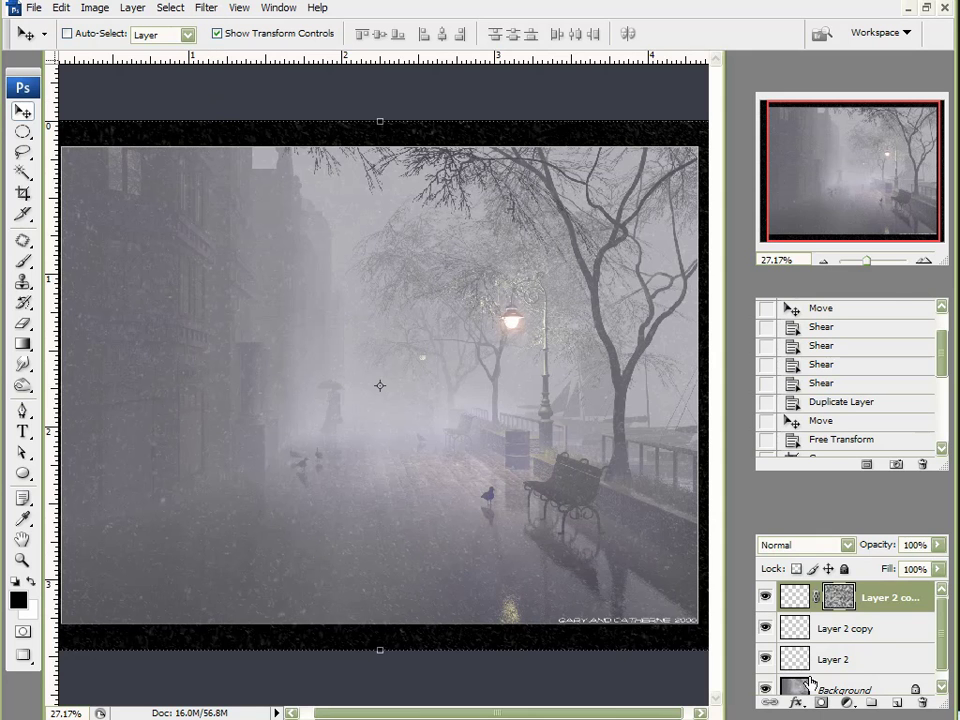
Apply the Twirl filter to Layer 2 copy with an angle of 15° and repeat the filter once more
left_click(843, 632)
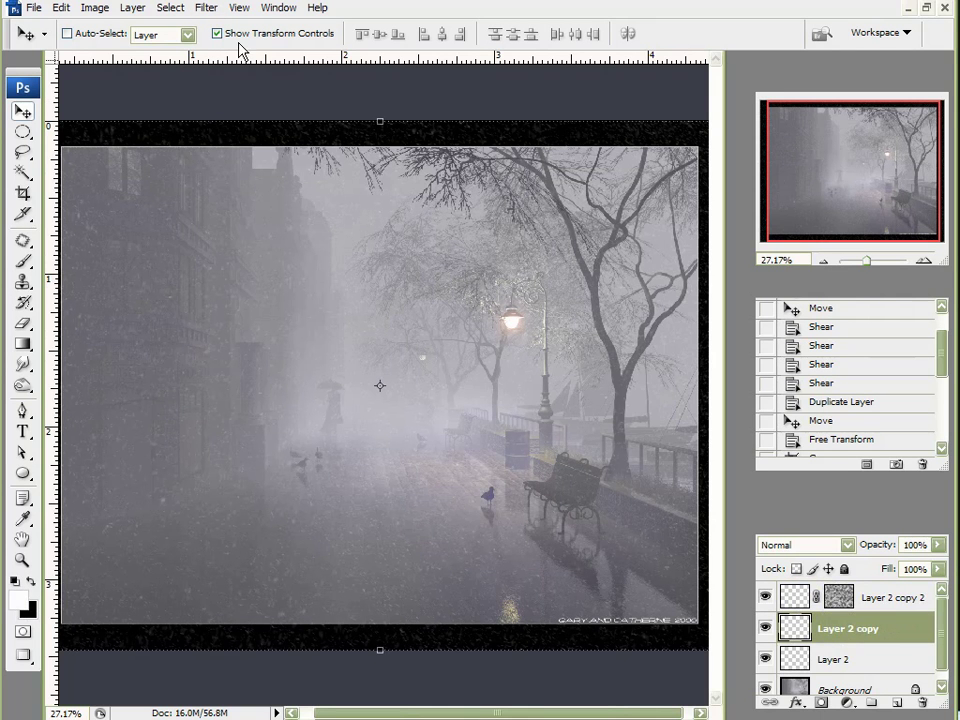
left_click_drag(420, 448, 409, 448)
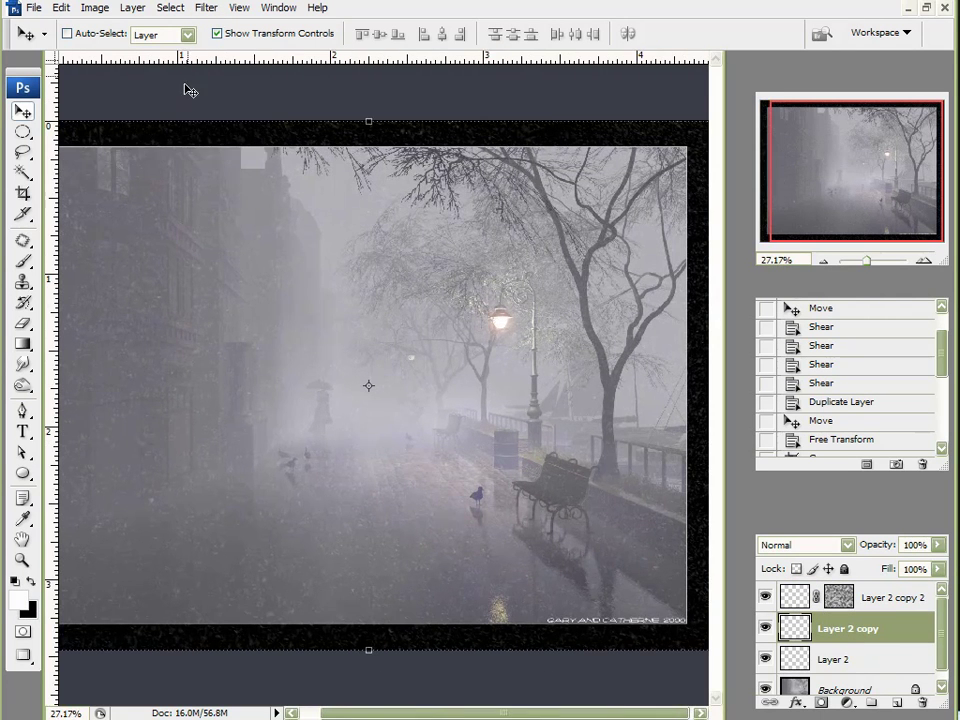
left_click(206, 8)
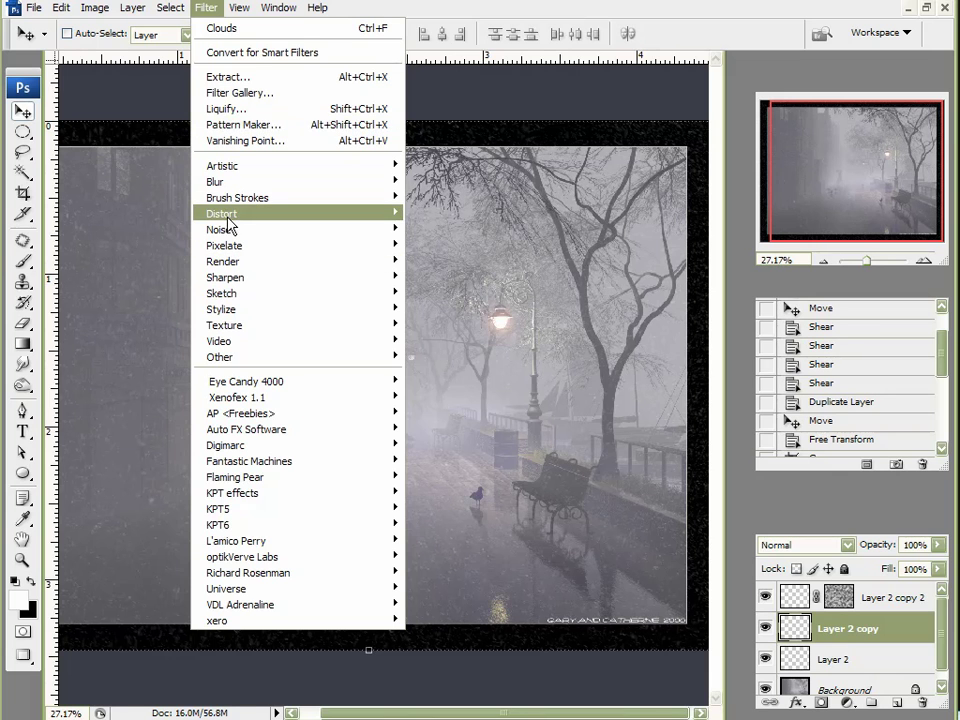
mouse_move(230, 213)
left_click(450, 376)
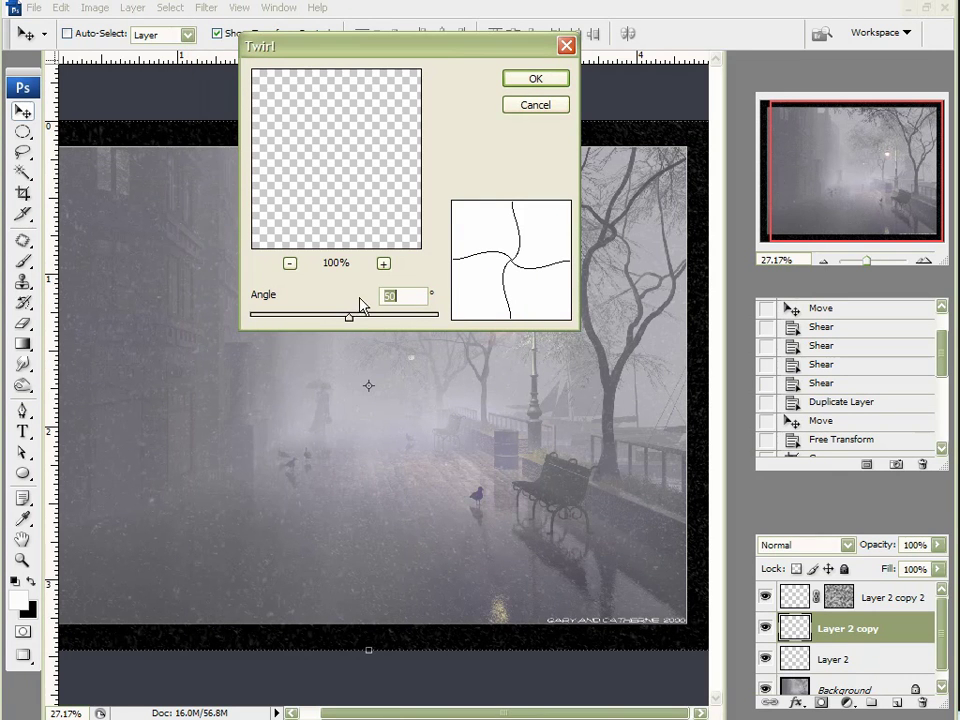
mouse_move(348, 318)
left_mouse_down()
mouse_move(354, 324)
mouse_move(346, 316)
left_mouse_up()
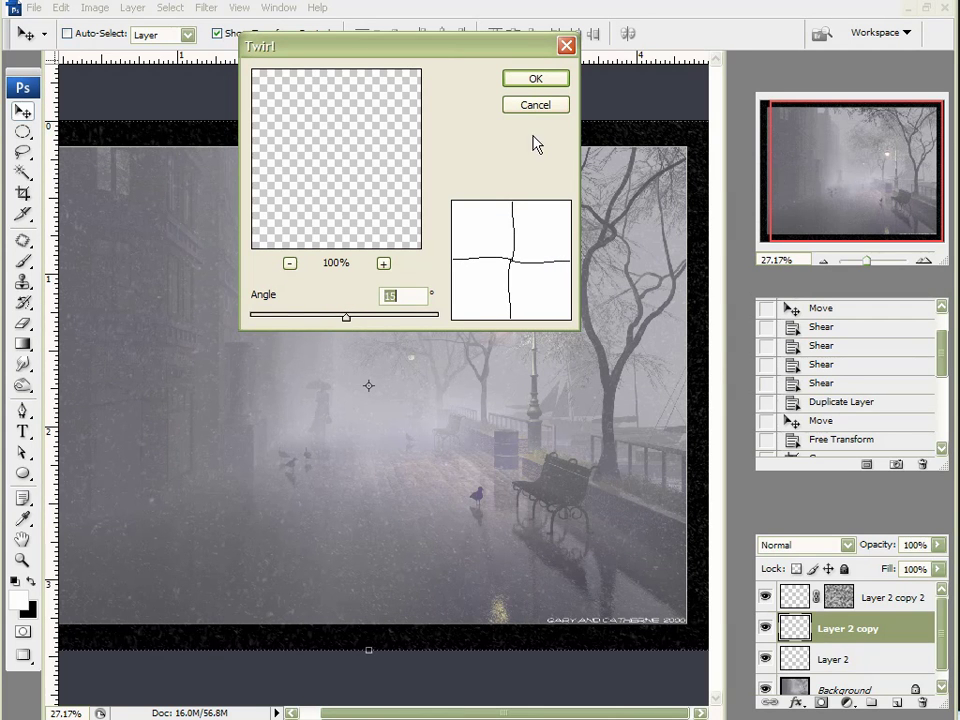
left_click(542, 82)
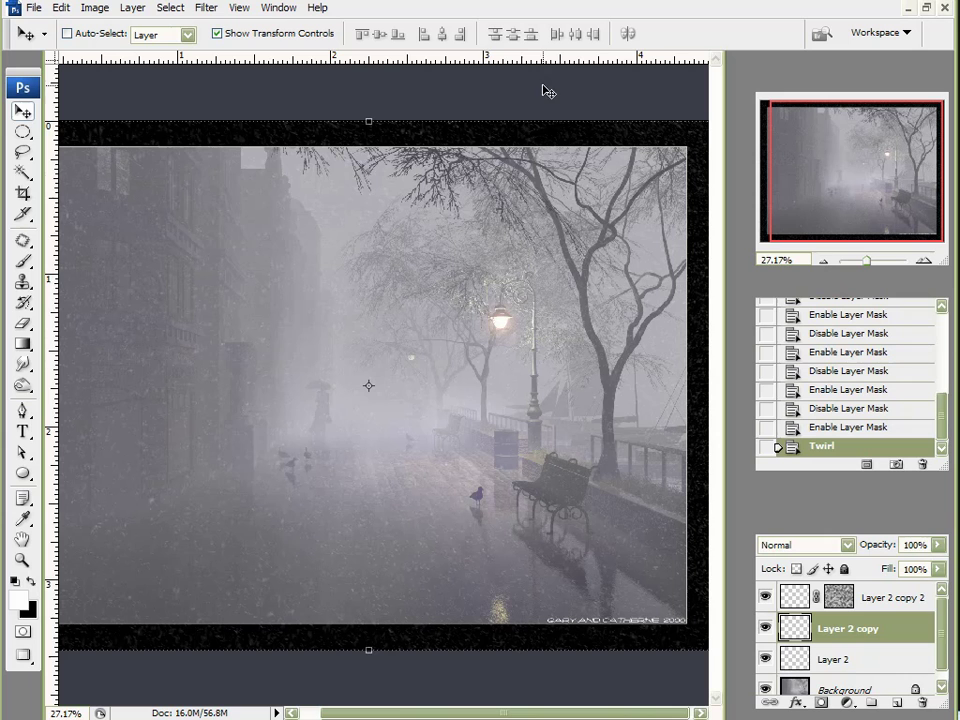
left_click(206, 8)
left_click(206, 28)
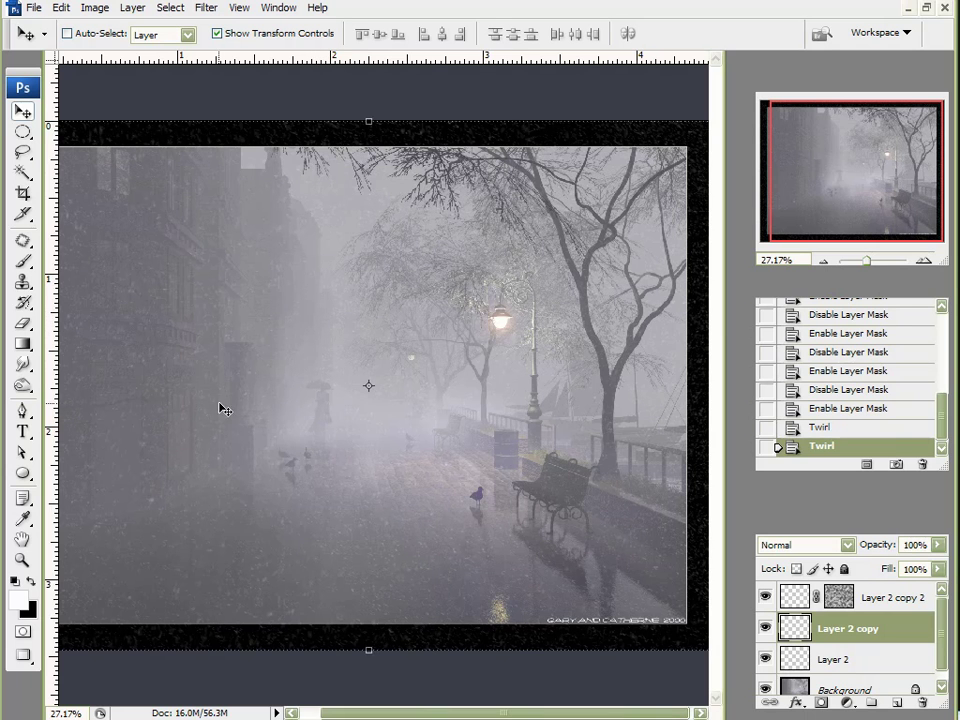
Examine the twirled snow specks across the whole street picture, both close up and at reduced size
key("ctrl+0")
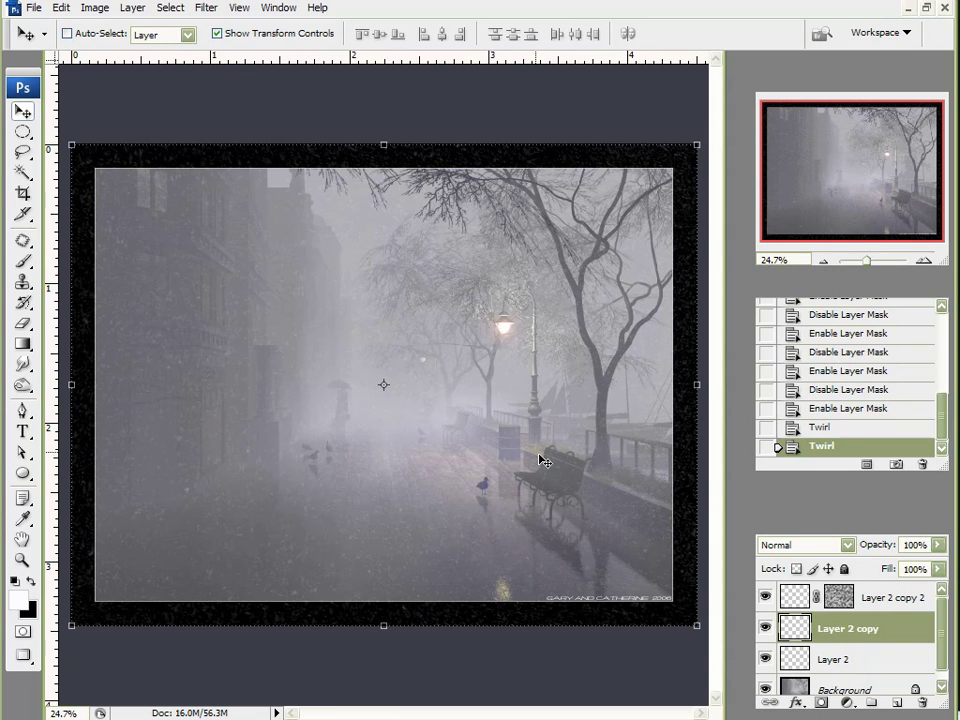
scroll(565, 490, "up", 1)
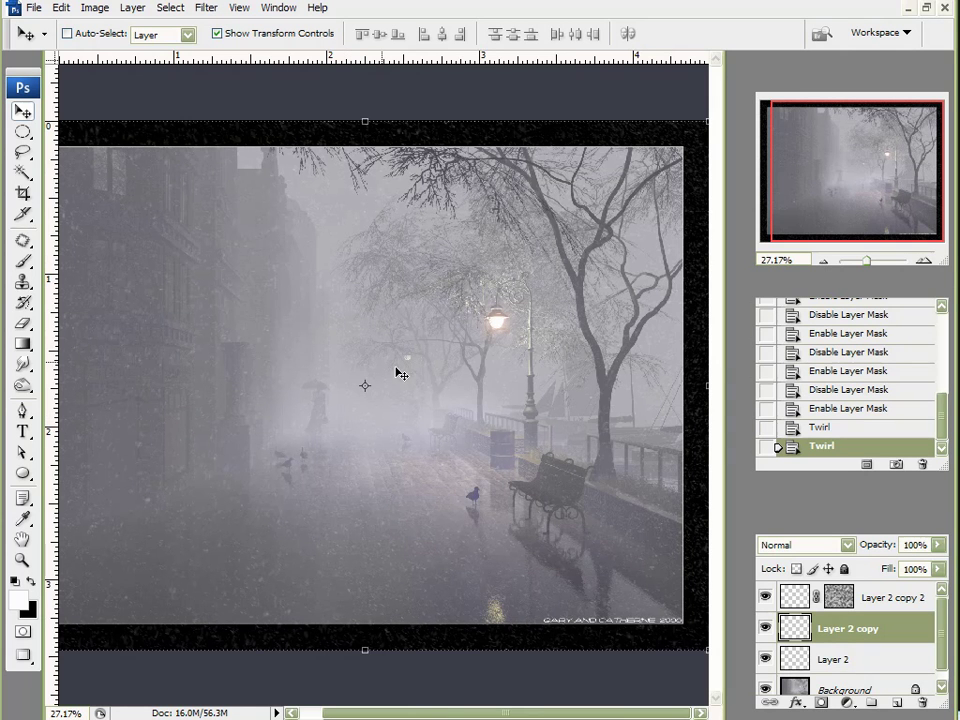
scroll(320, 326, "up", 1)
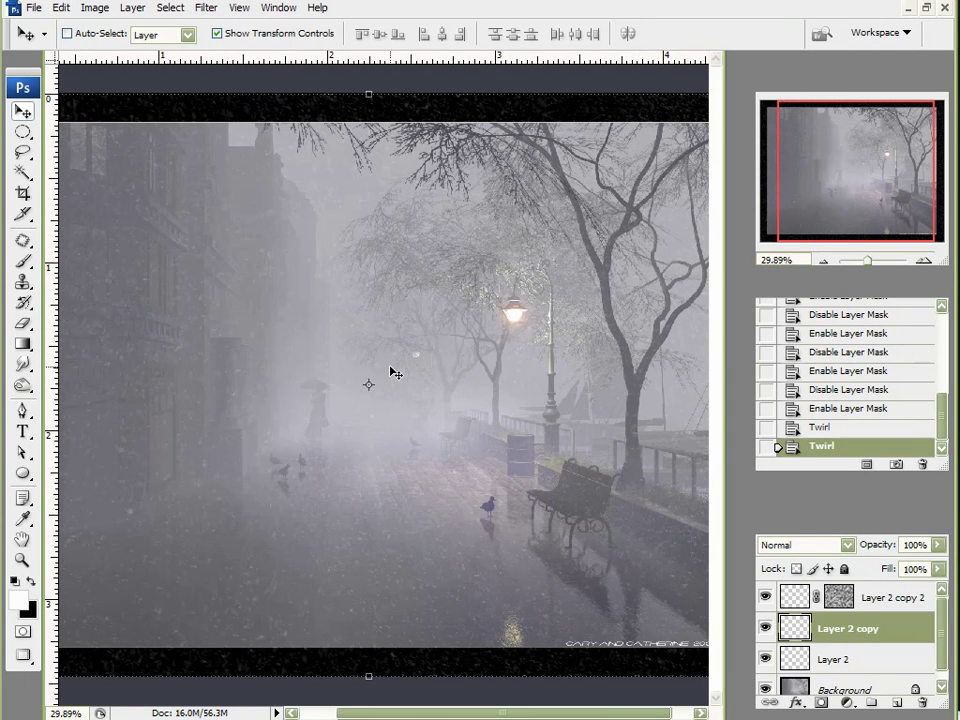
scroll(358, 372, "up", 1)
scroll(356, 376, "down", 1)
scroll(491, 356, "down", 1)
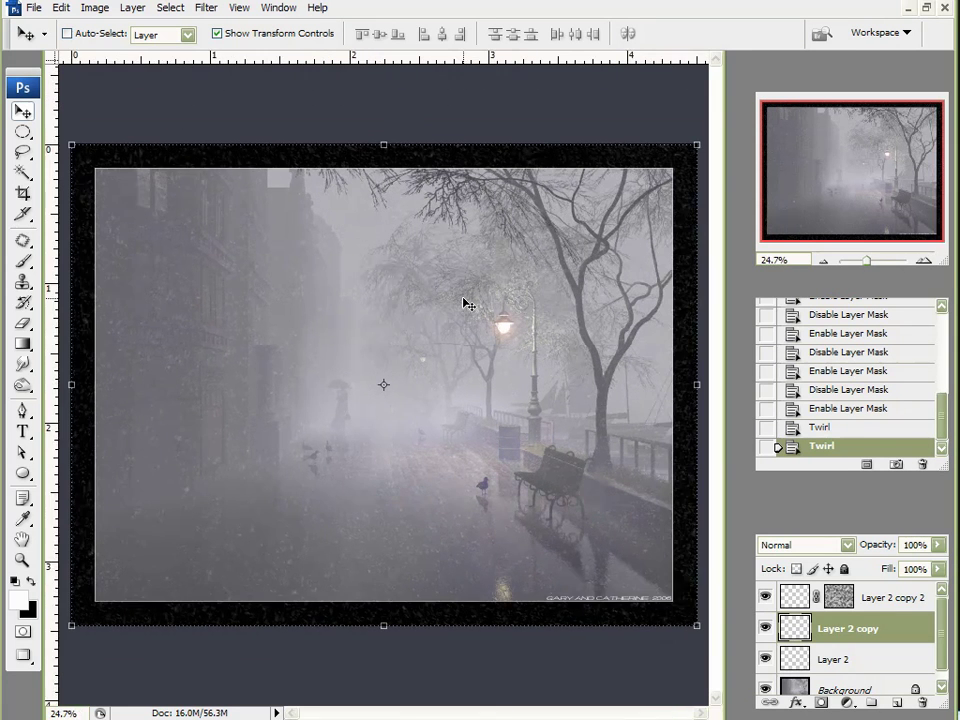
scroll(463, 302, "down", 1)
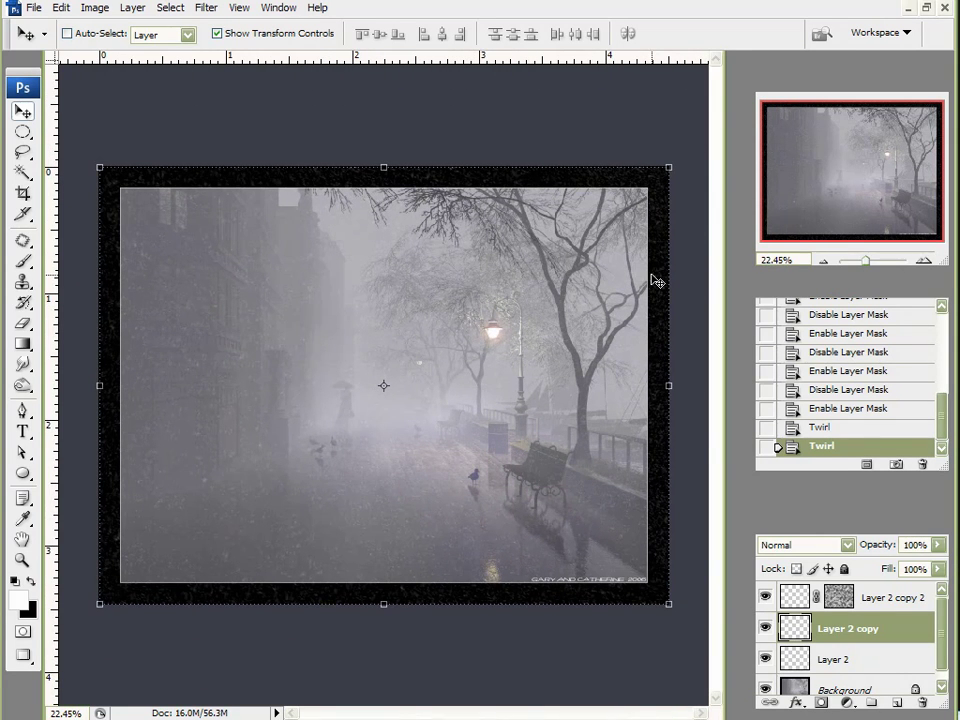